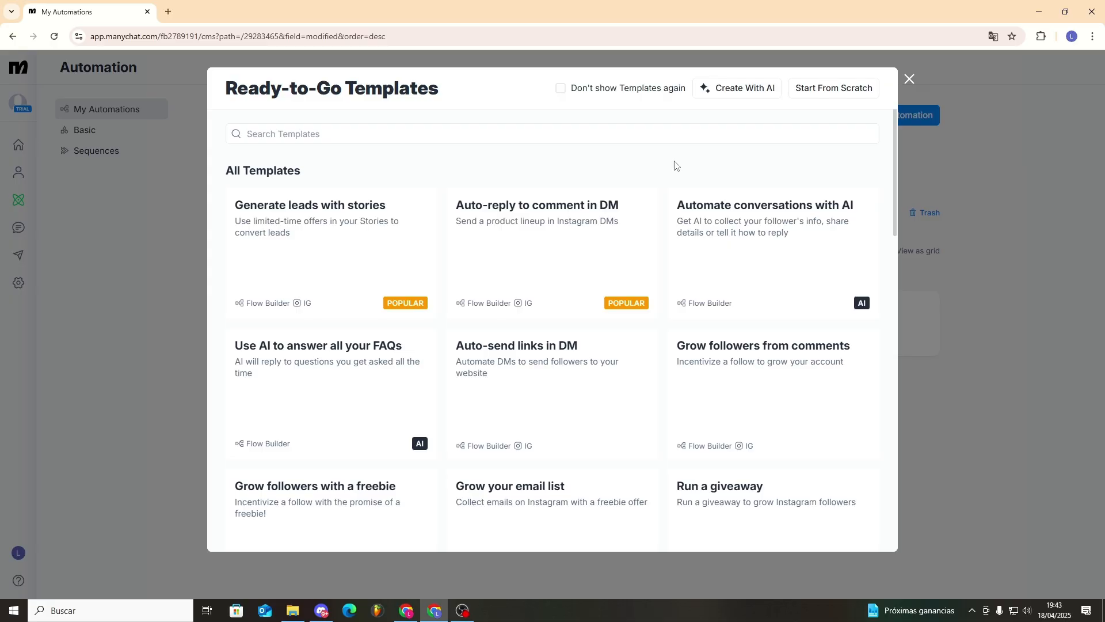
- Open the 'Auto-reply to comment in DM' template in the flow builder
click(584, 229)
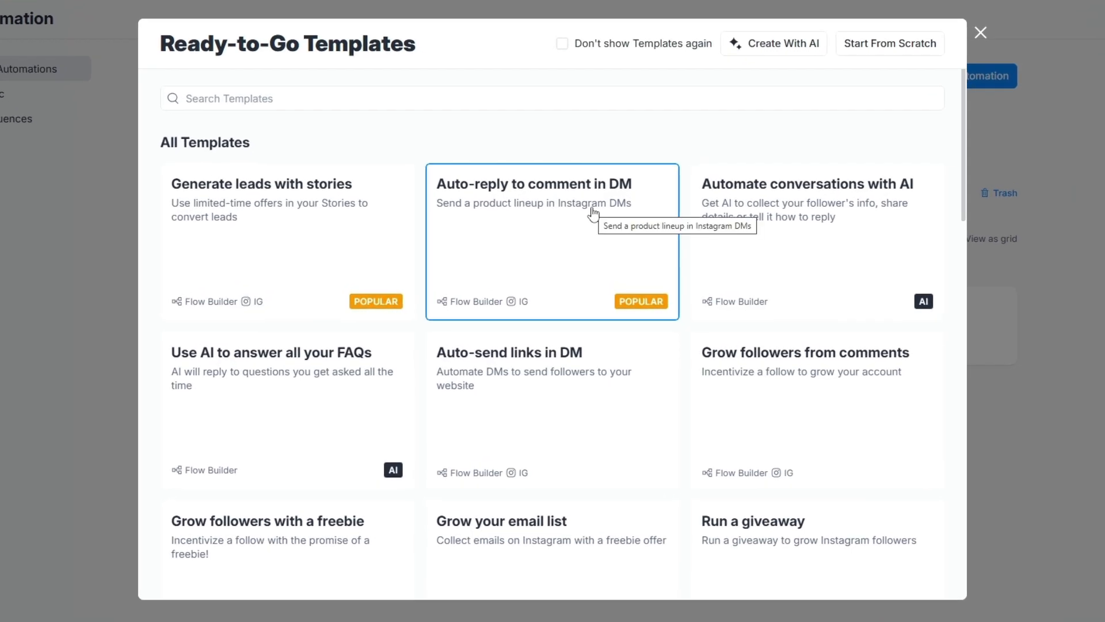
click(584, 229)
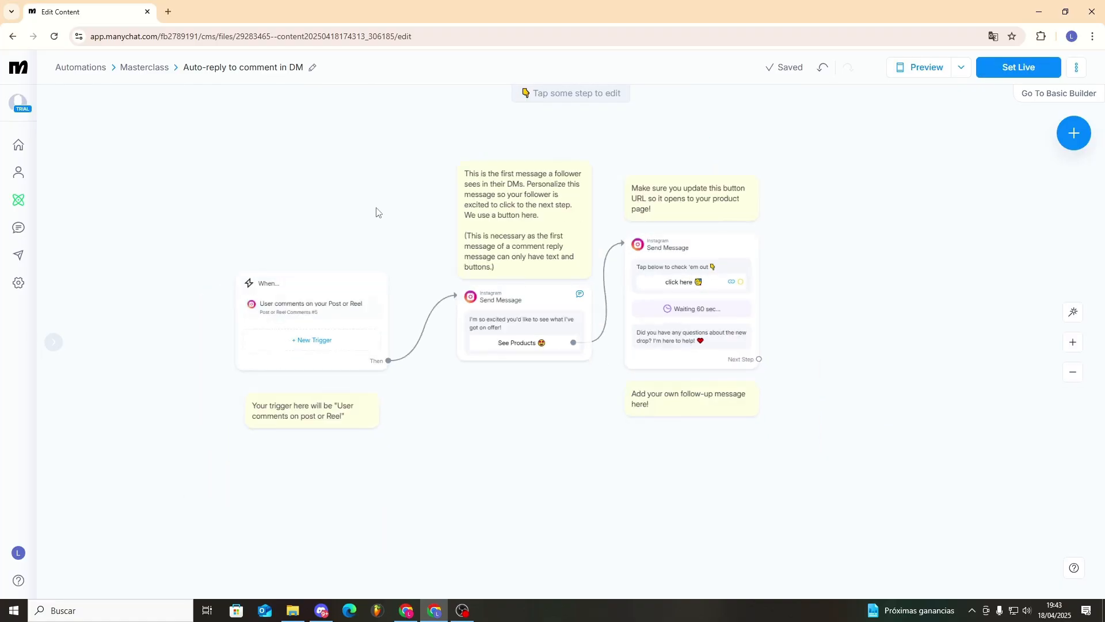
- Check the post-or-reel comment trigger, leave it unsaved, and open the New Trigger list
drag(376, 209, 416, 192)
scroll(397, 197, up, 3)
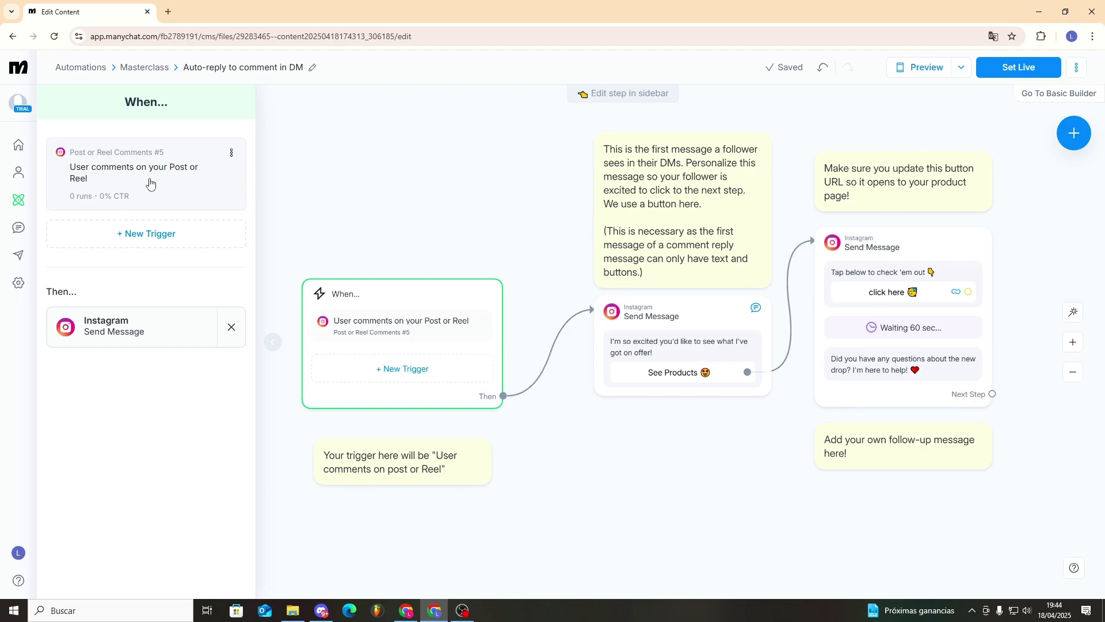
click(133, 193)
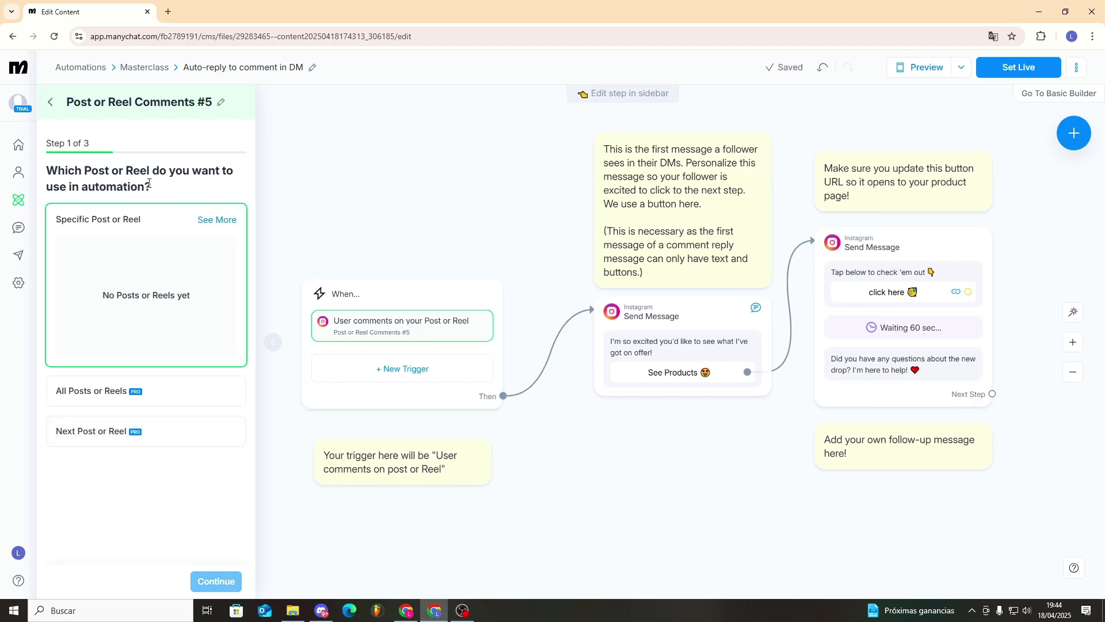
click(57, 107)
click(656, 116)
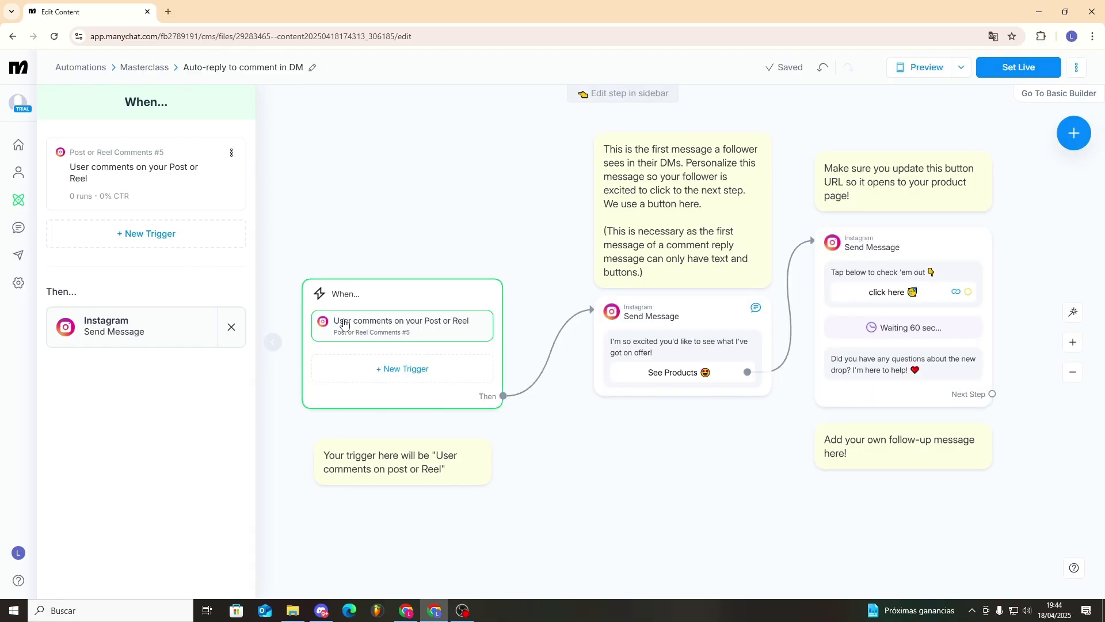
click(149, 241)
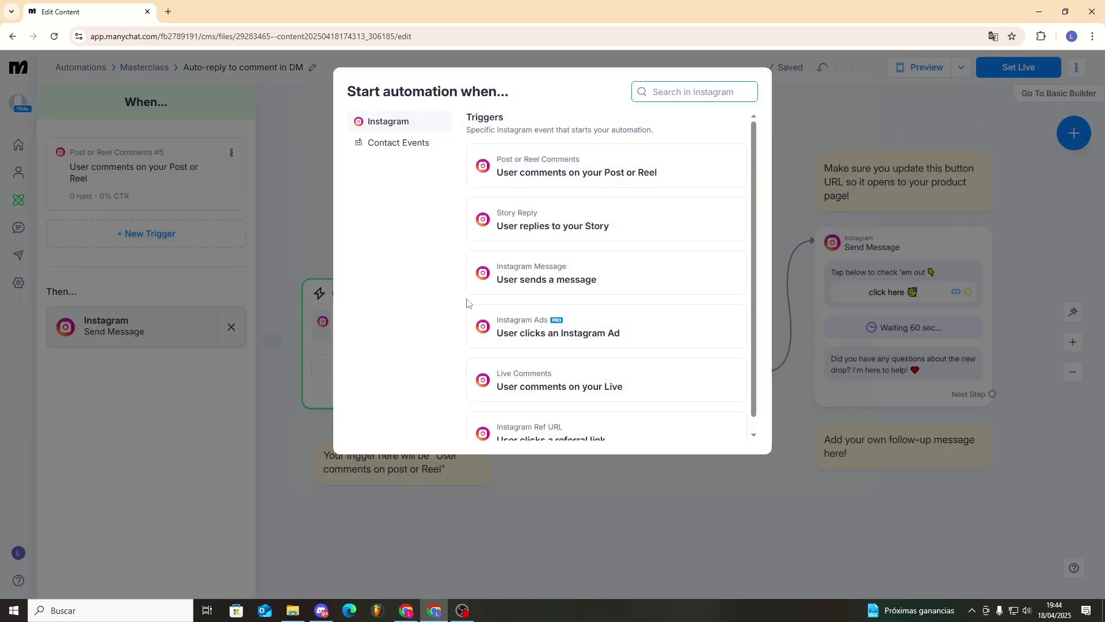
- Add a 'User sends a message' trigger recognizing the intention 'Person wants to know our prices'
click(511, 276)
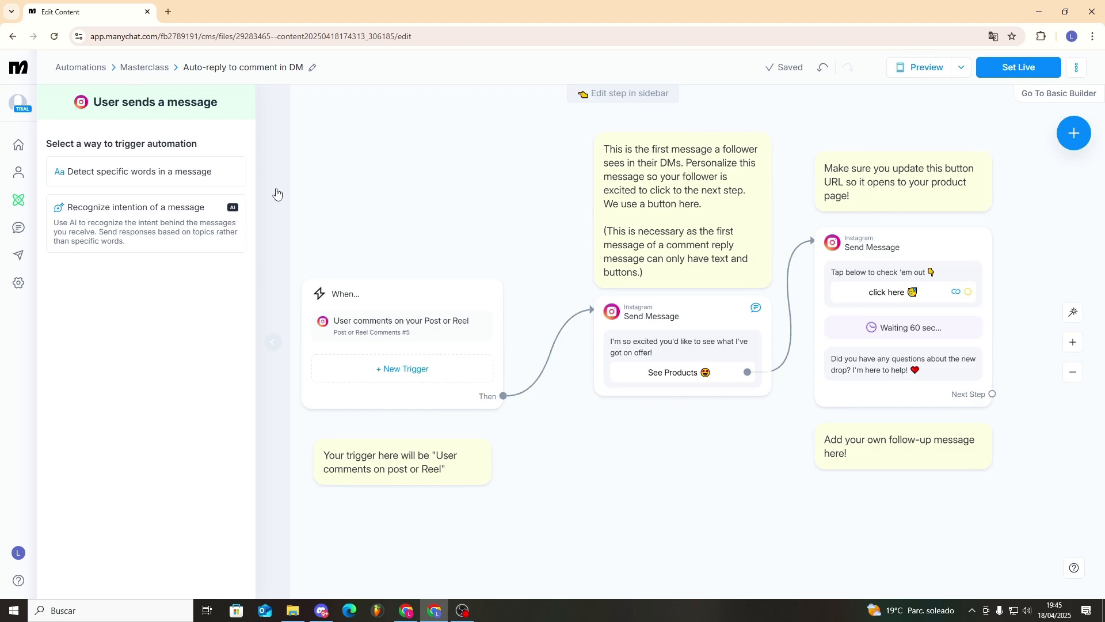
click(186, 234)
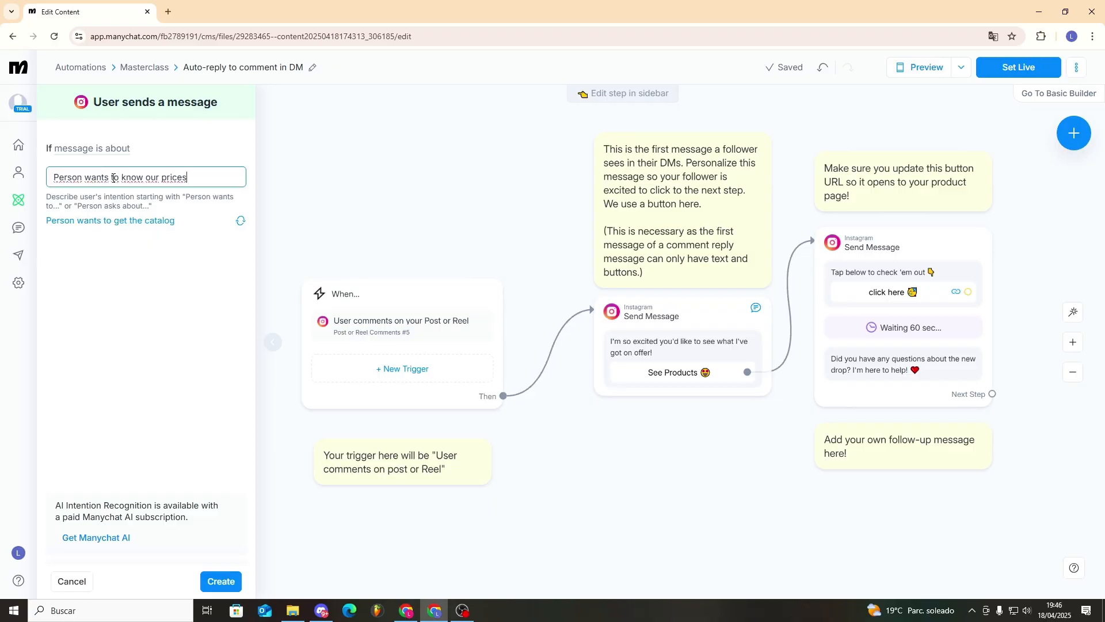
drag(53, 177, 185, 176)
click(188, 177)
click(216, 578)
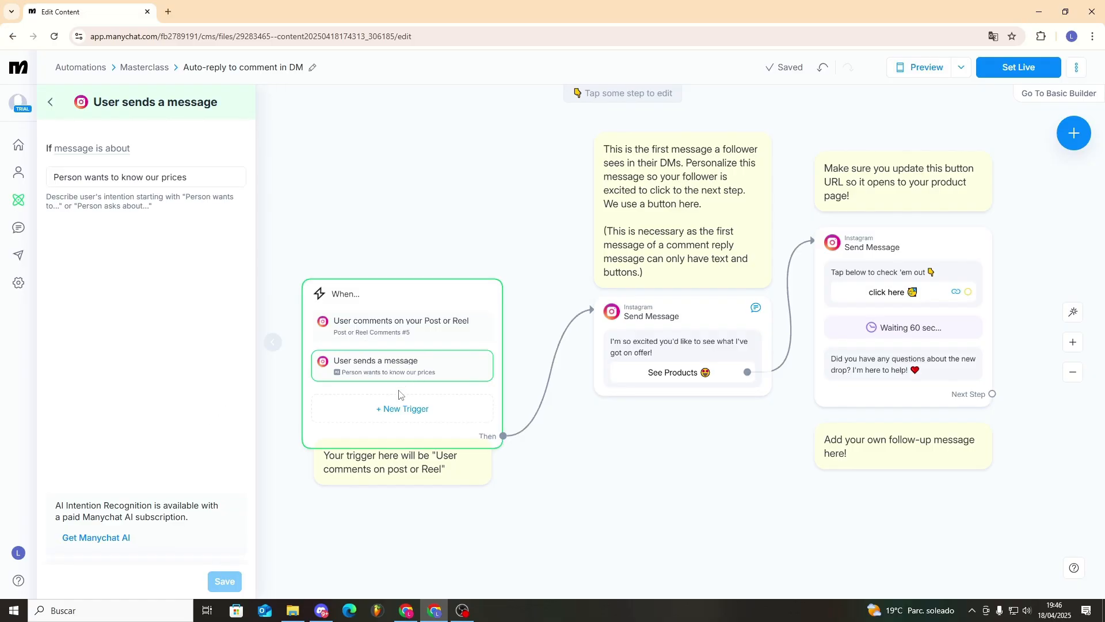
click(392, 416)
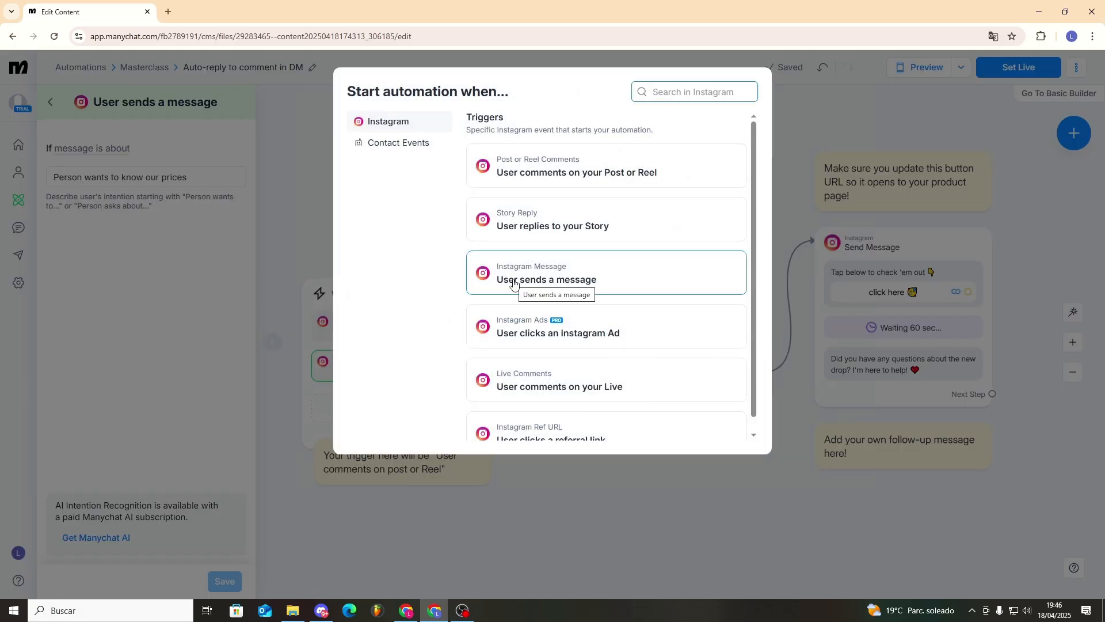
- Create a 'User sends a message' trigger detecting the keywords Price and Cost
click(517, 283)
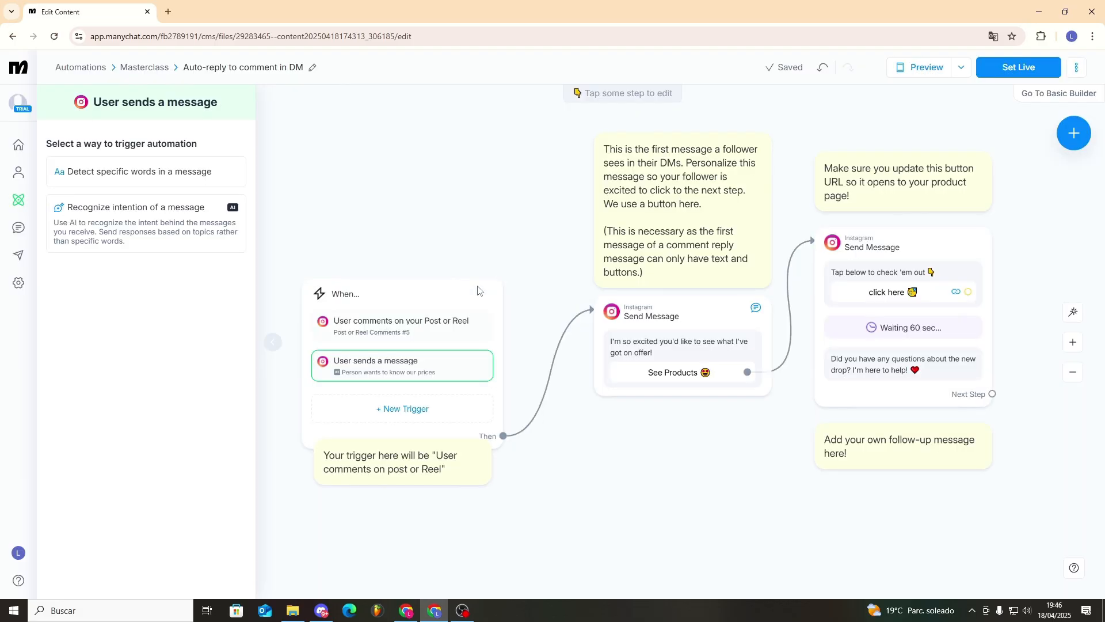
click(148, 174)
click(86, 173)
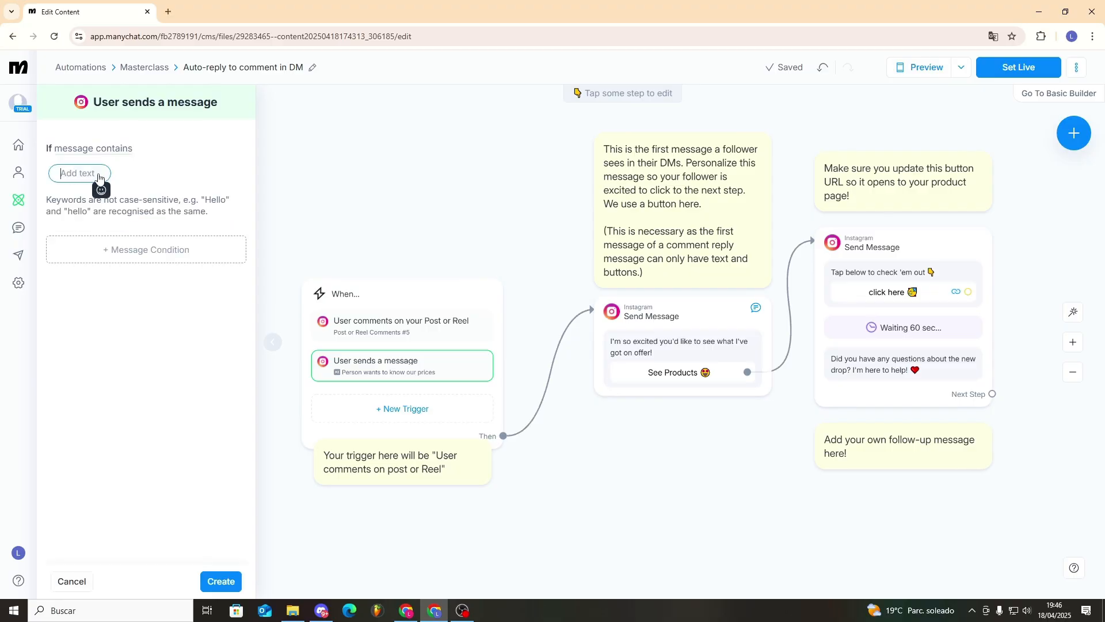
text(P)
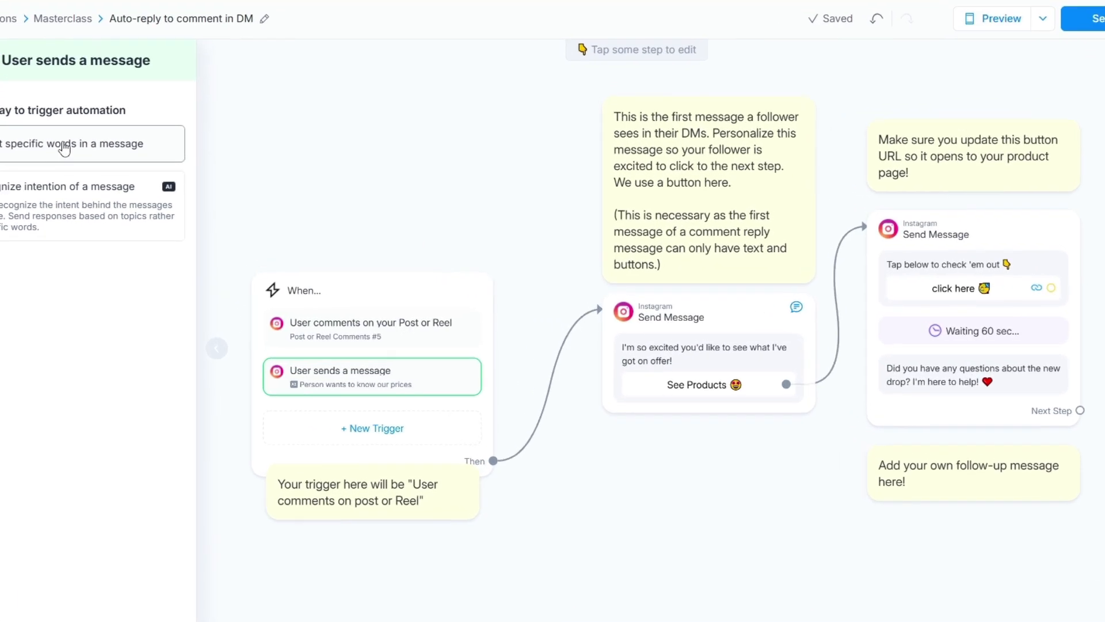
click(65, 143)
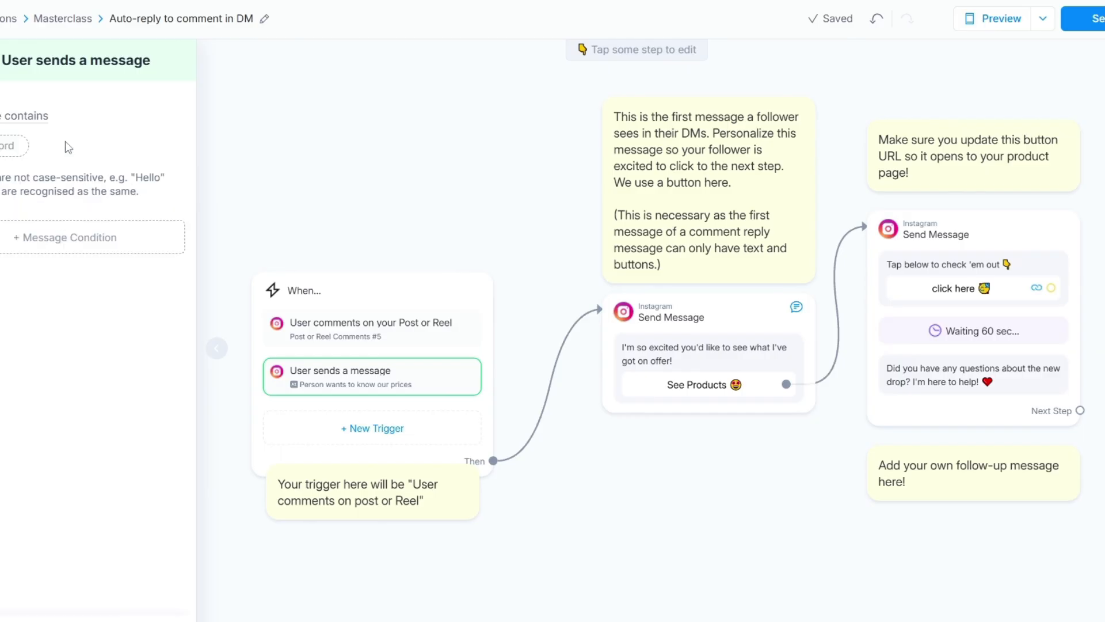
click(8, 151)
text(P)
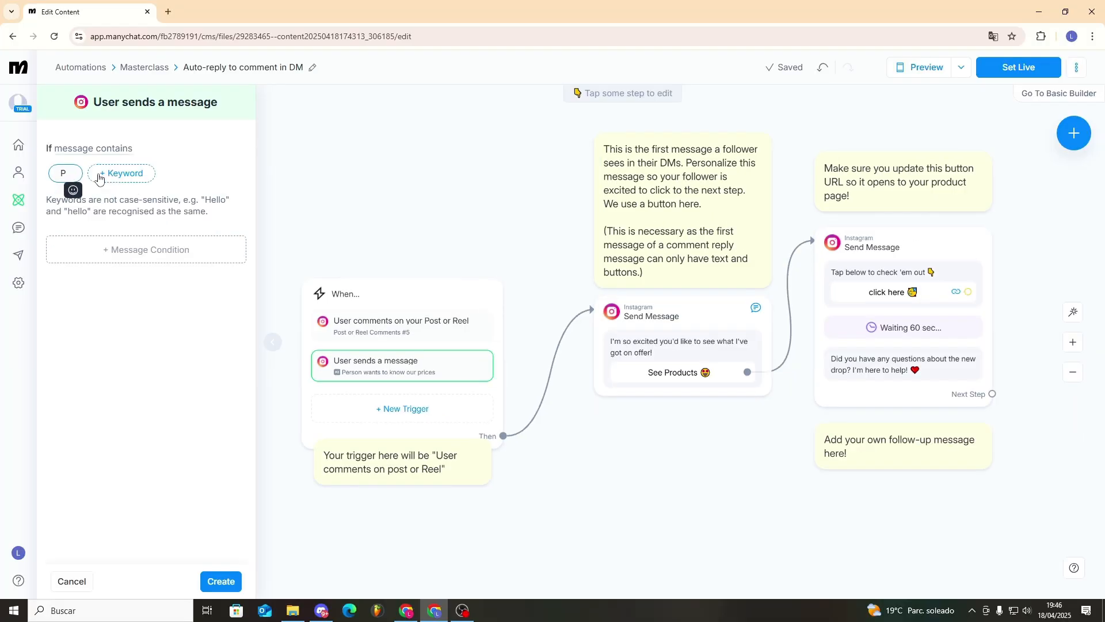
text(rice)
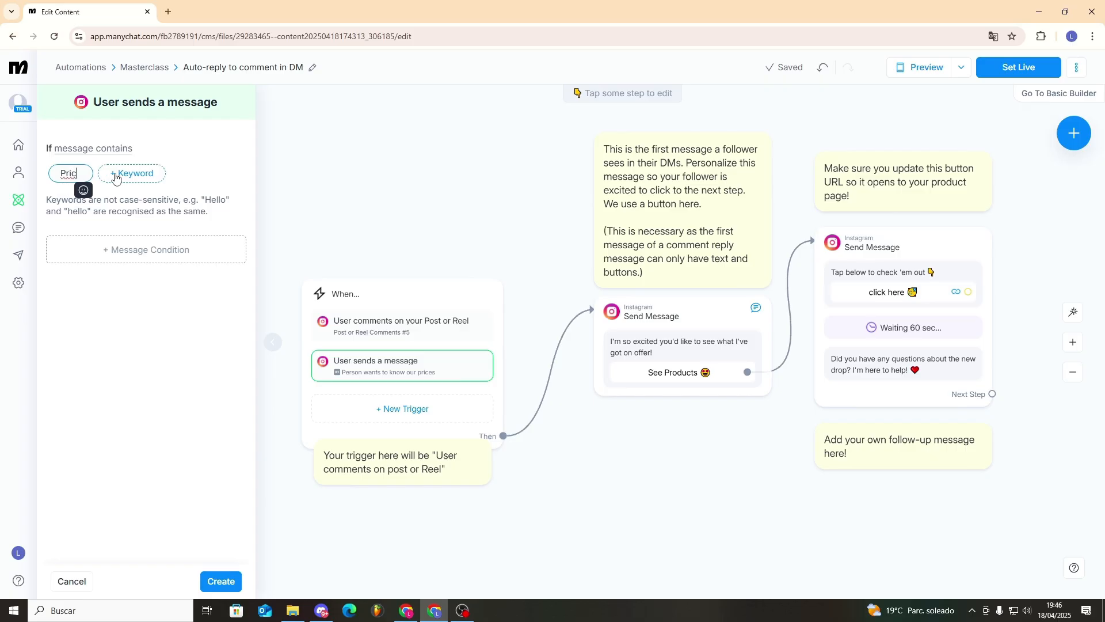
click(133, 173)
text(Cost)
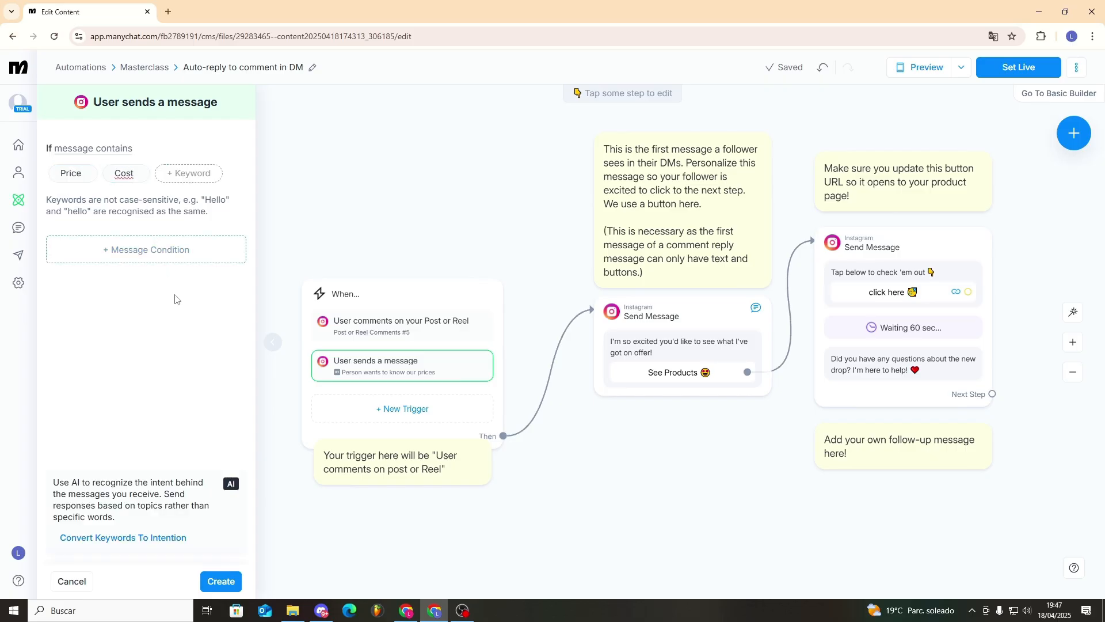
key(Return)
click(189, 257)
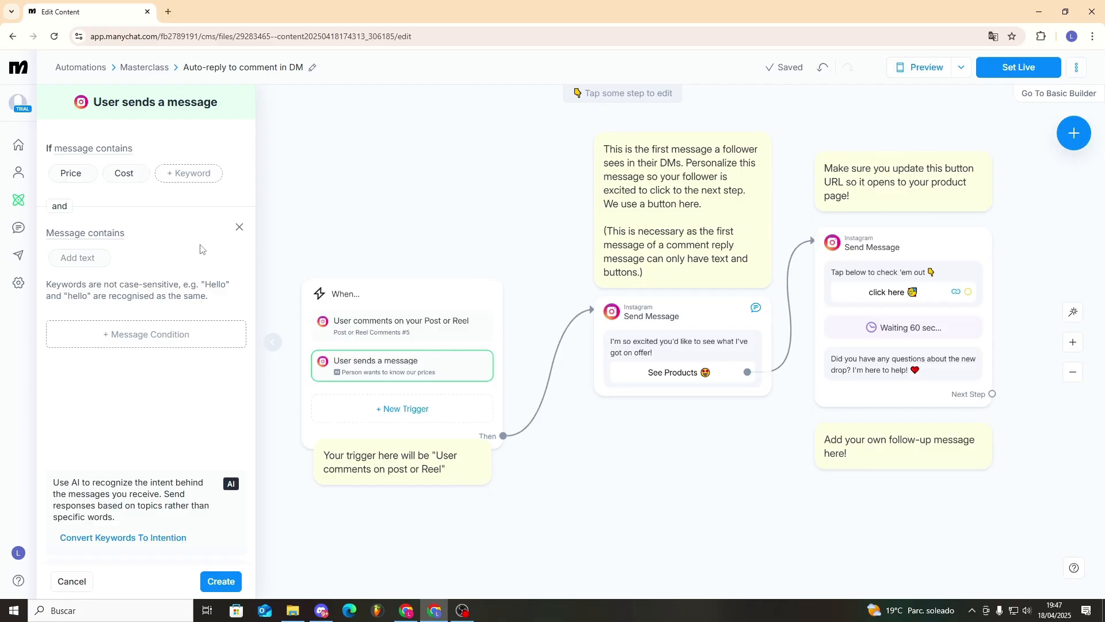
click(240, 227)
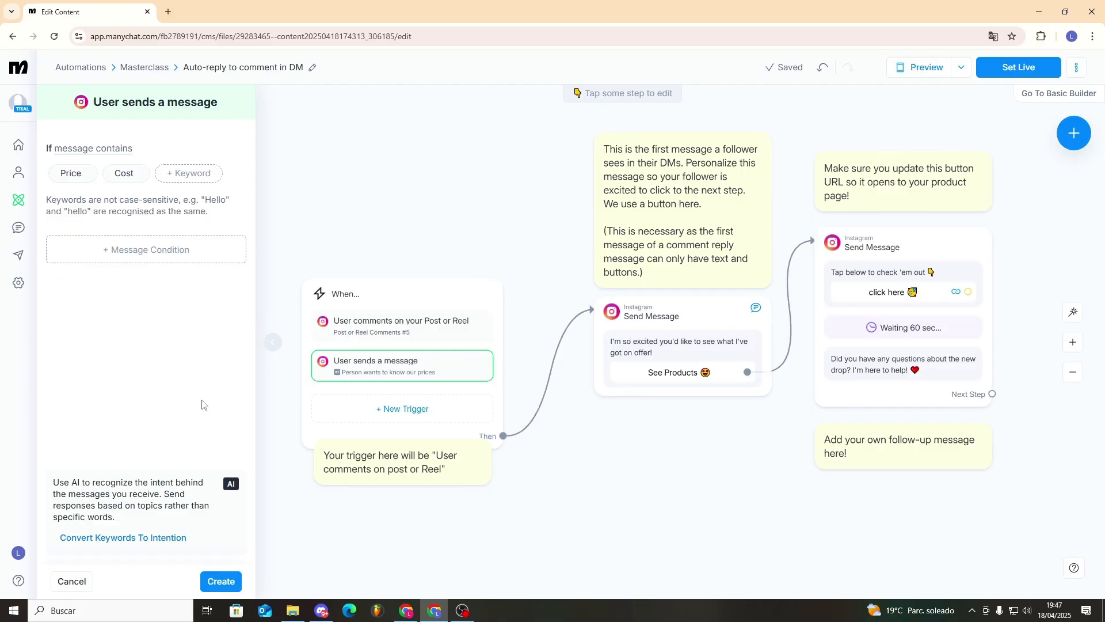
click(221, 580)
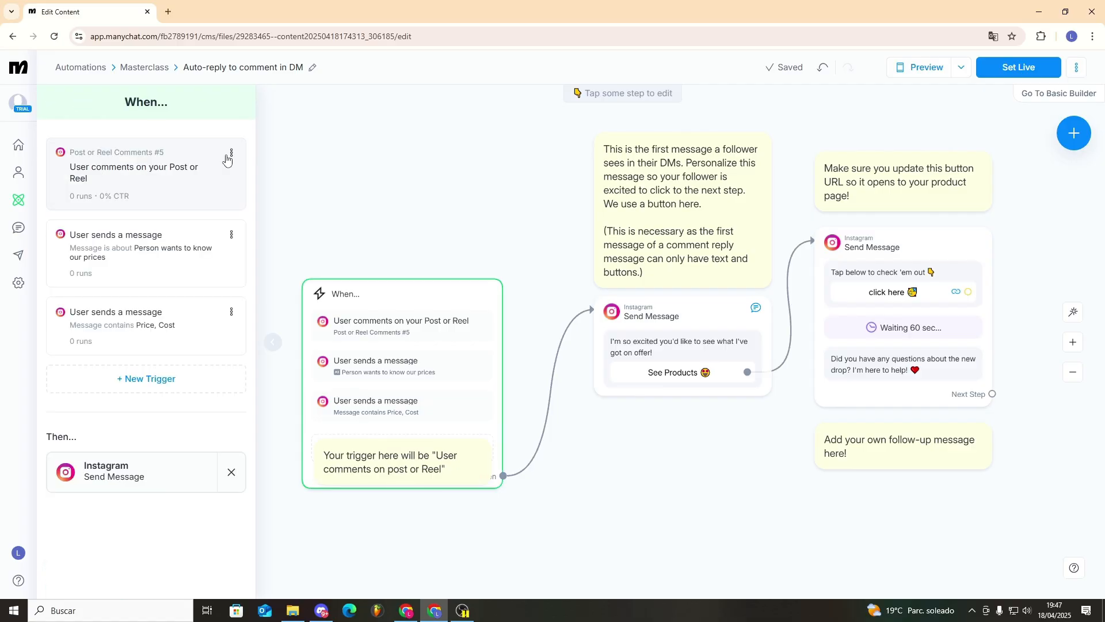
- Delete the Post or Reel comment trigger
click(230, 155)
click(164, 231)
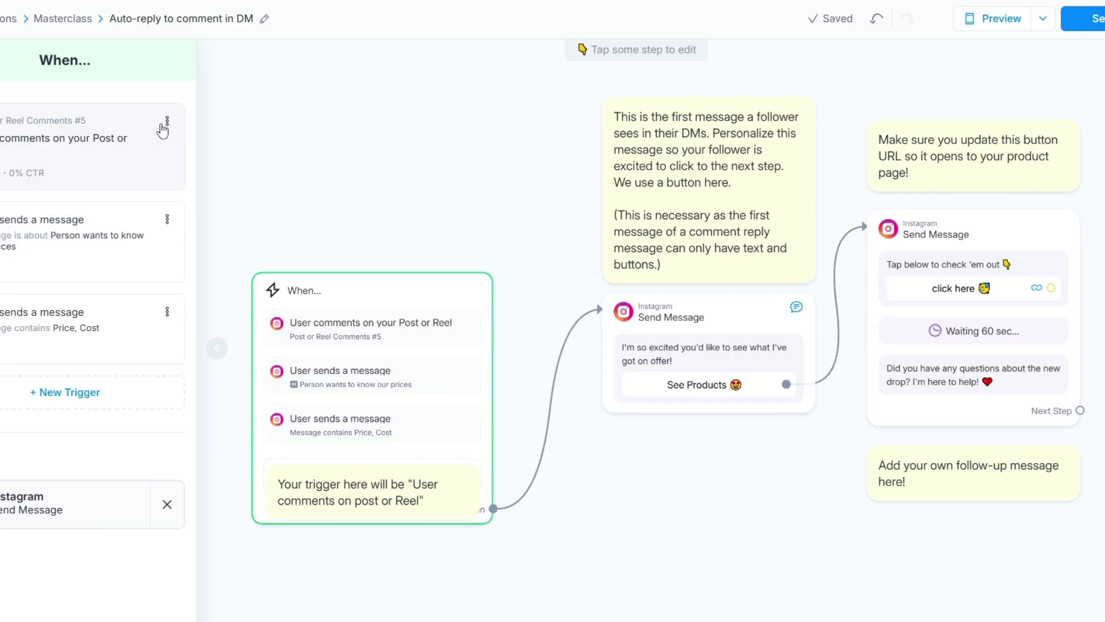
click(165, 124)
click(86, 214)
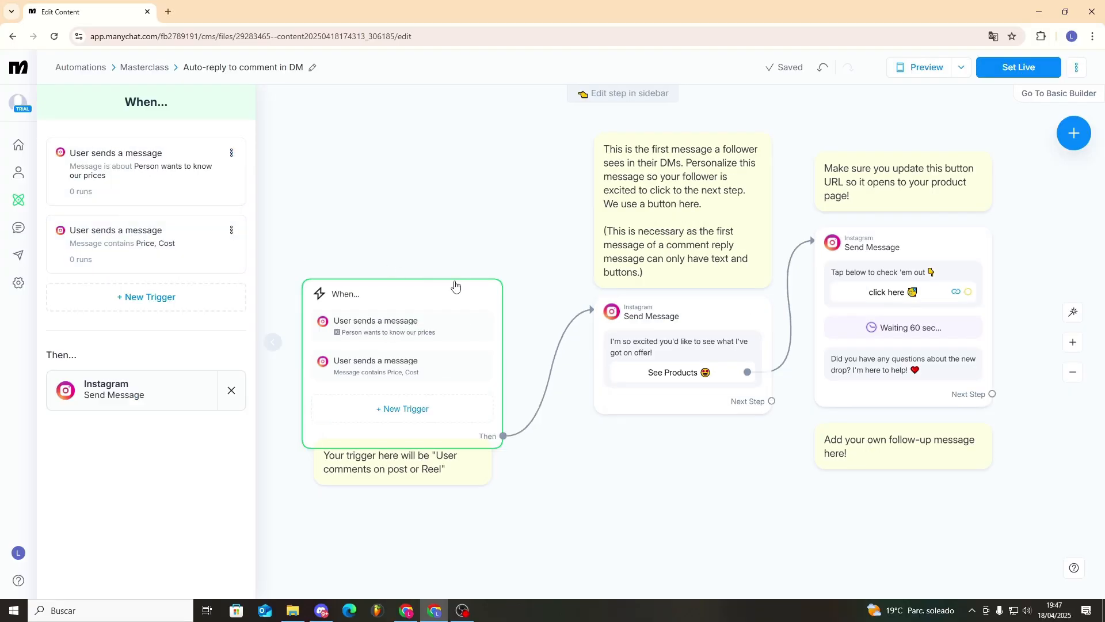
scroll(607, 482, up, 2)
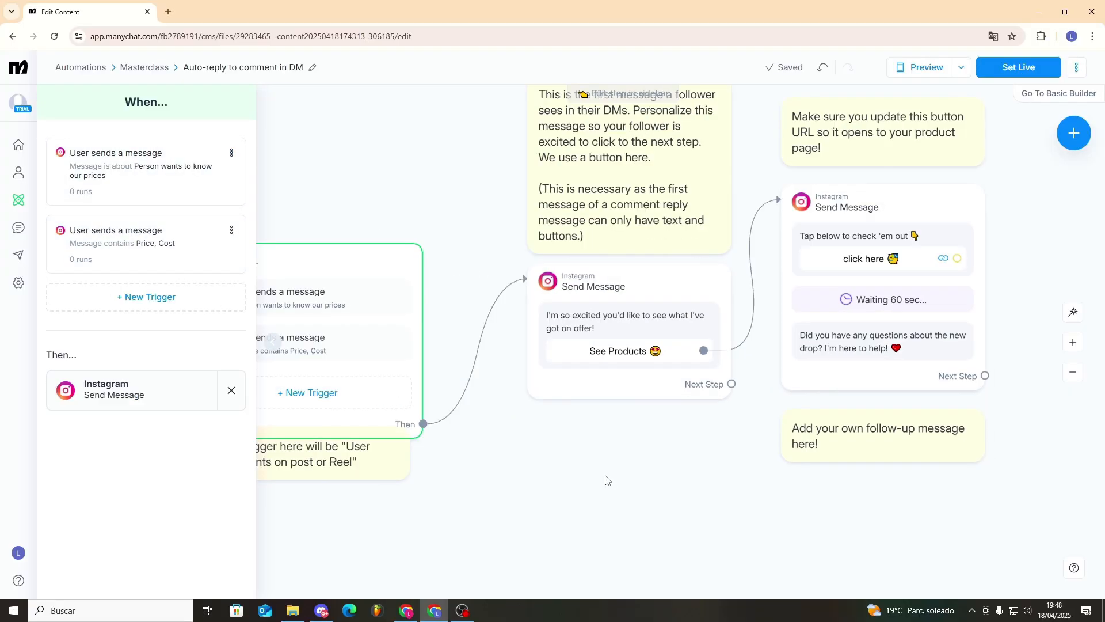
- Review the text of the first Send Message step
click(573, 321)
drag(119, 199, 55, 180)
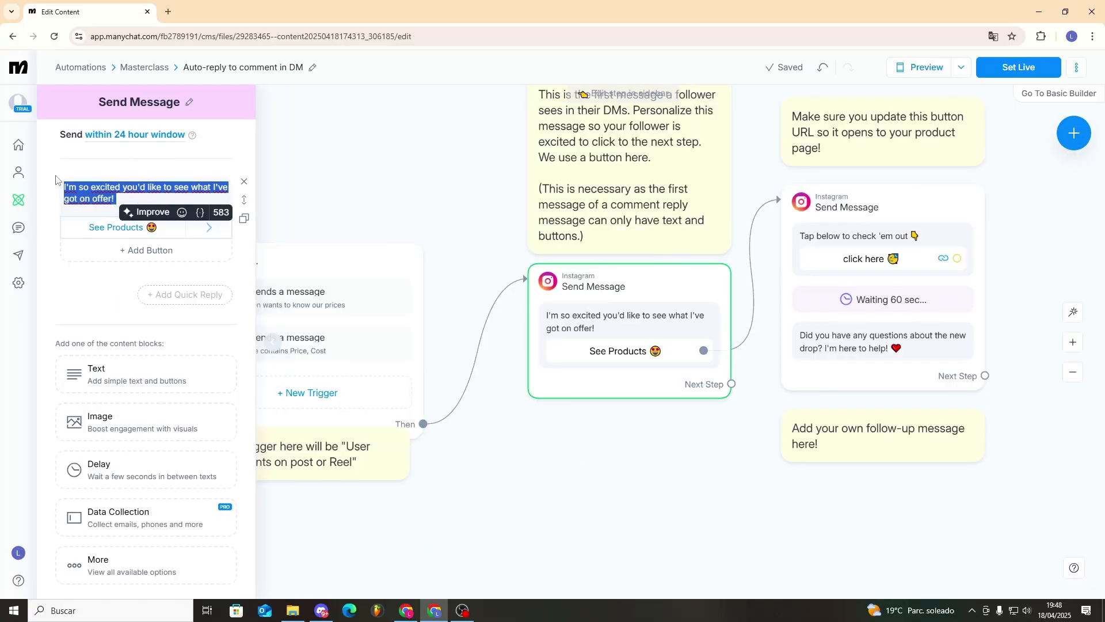
click(59, 167)
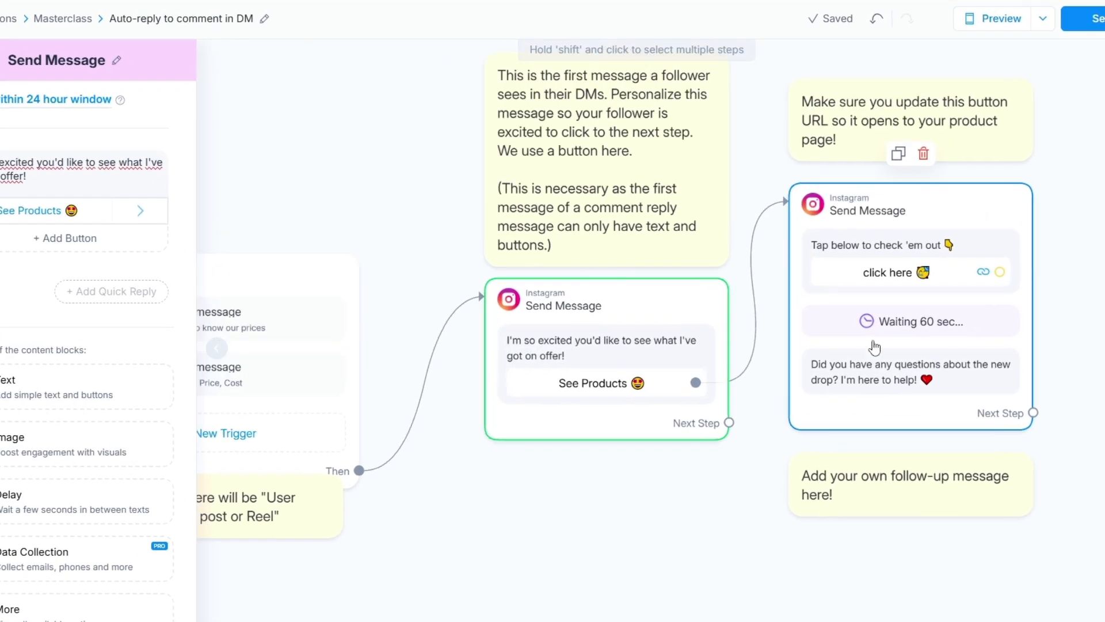
click(858, 208)
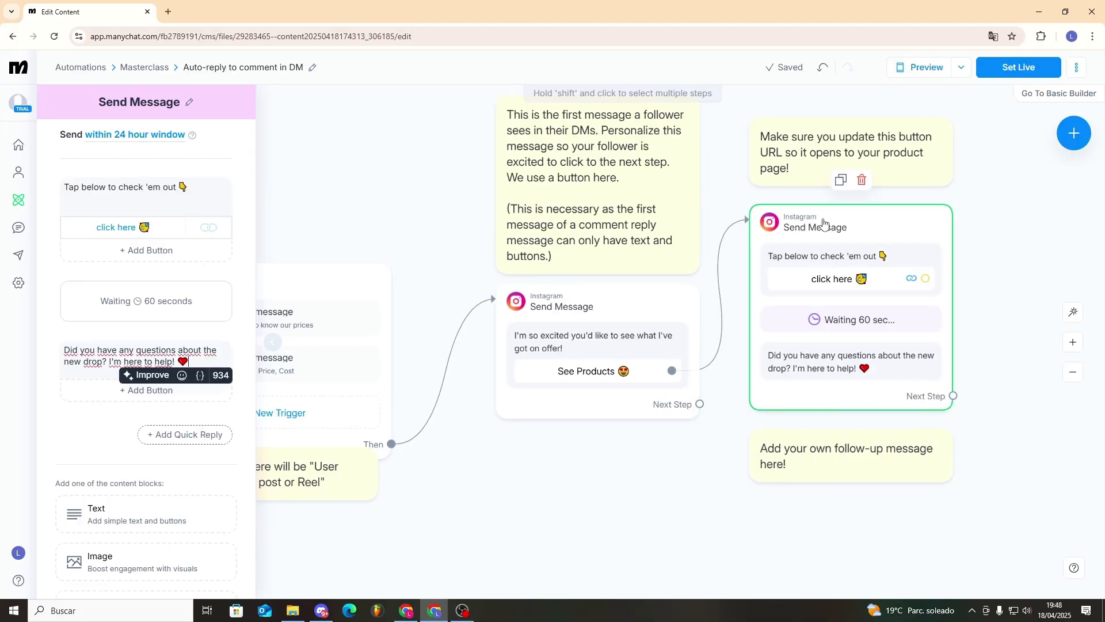
click(132, 229)
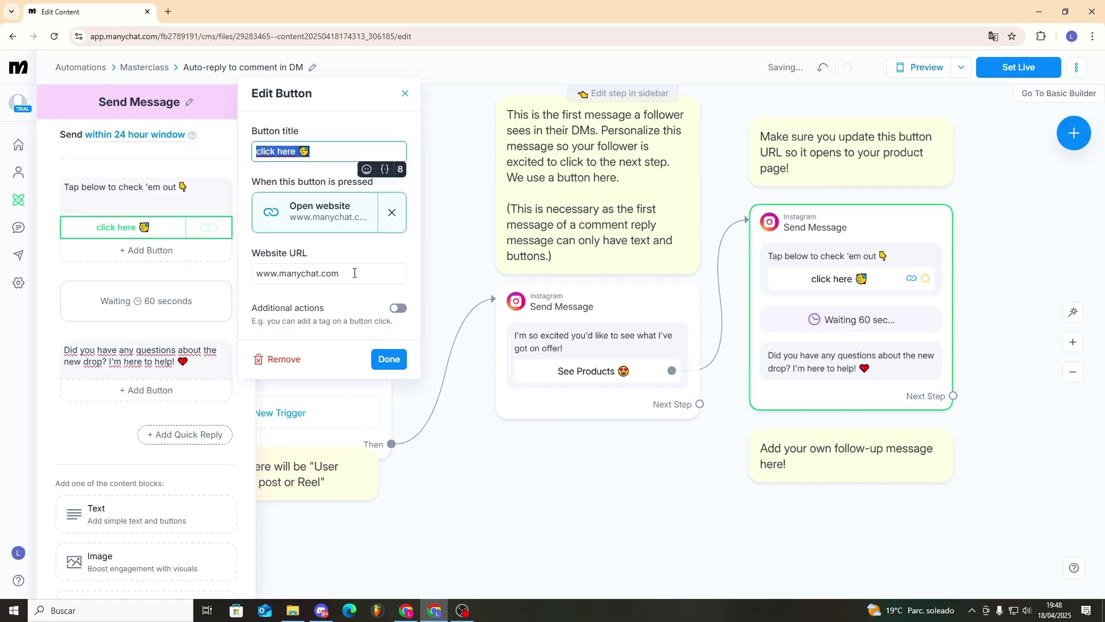
drag(355, 273, 209, 277)
key(super+v)
click(335, 414)
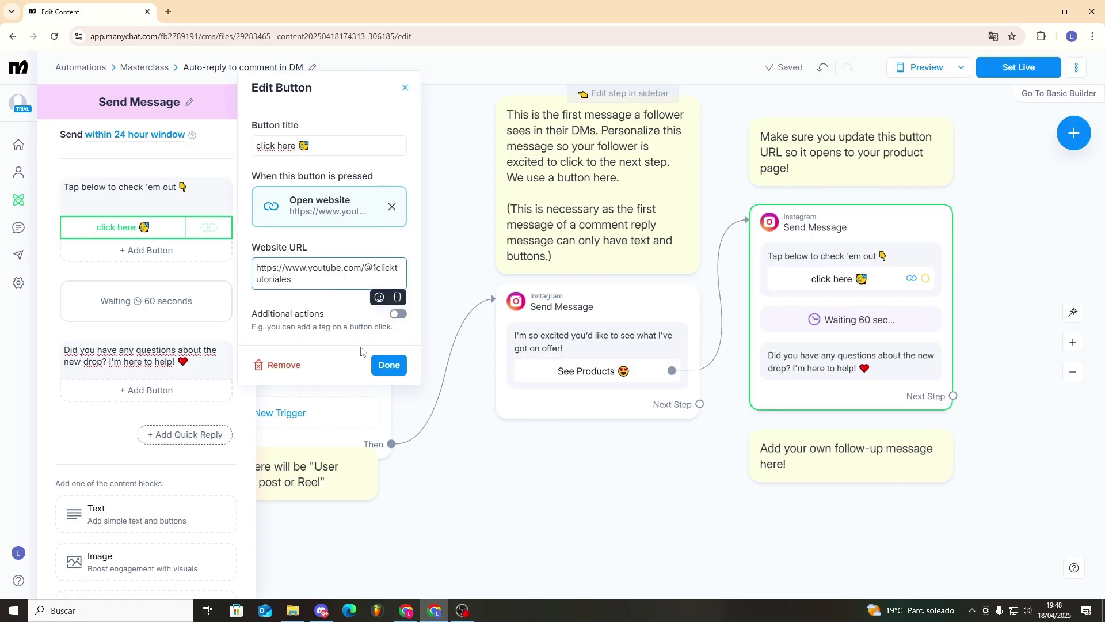
click(386, 366)
click(482, 472)
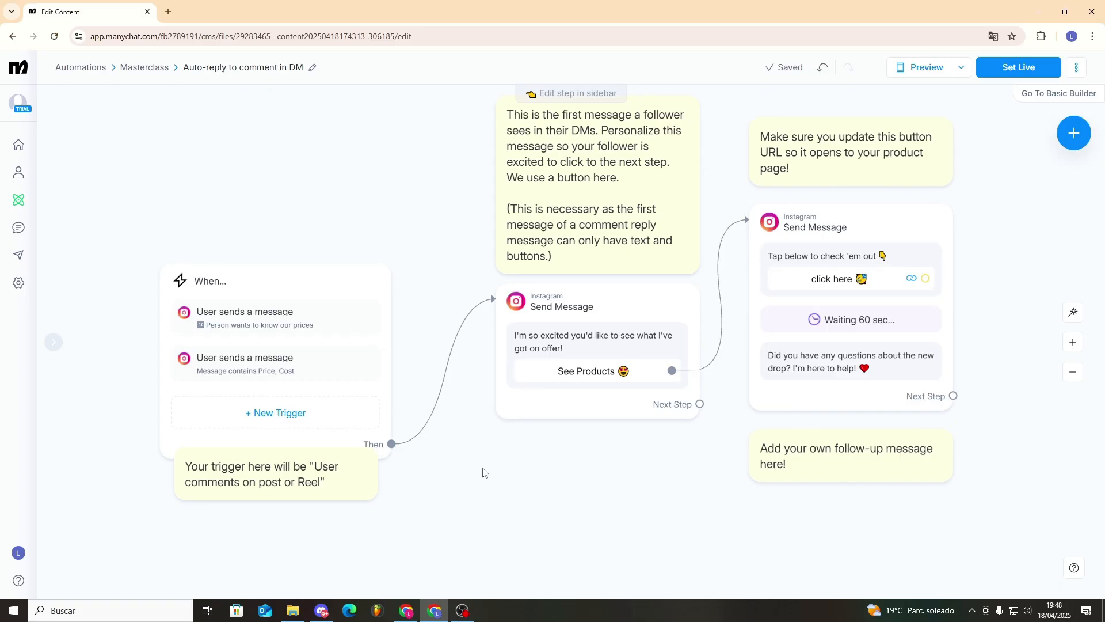
- Send the test DM 'How much cost' in the Instagram chat
key(alt+Tab)
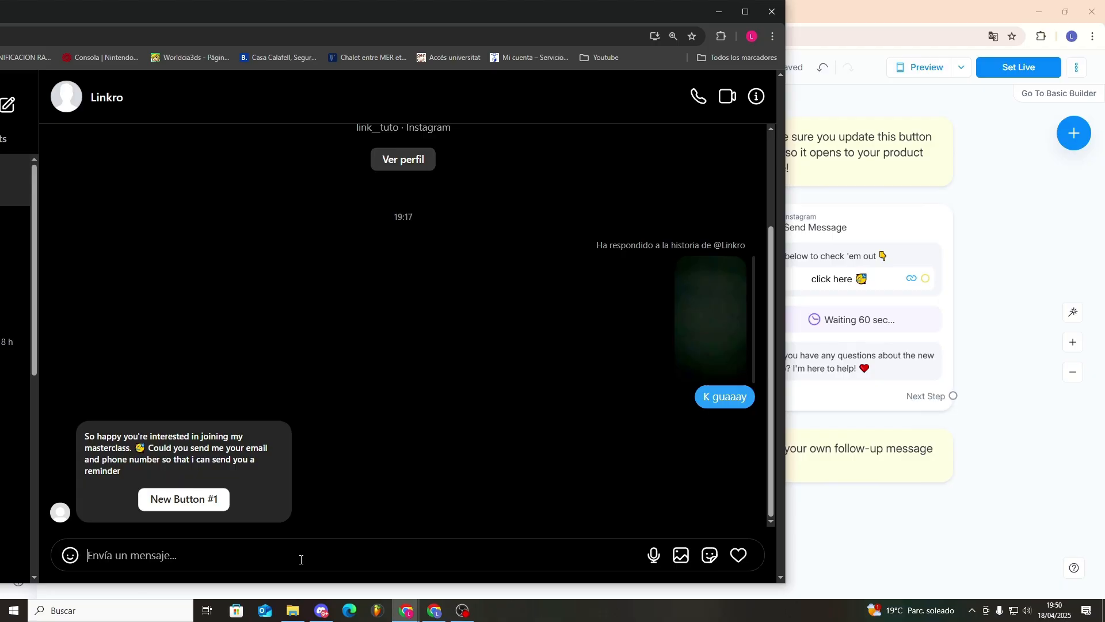
text(How much cost)
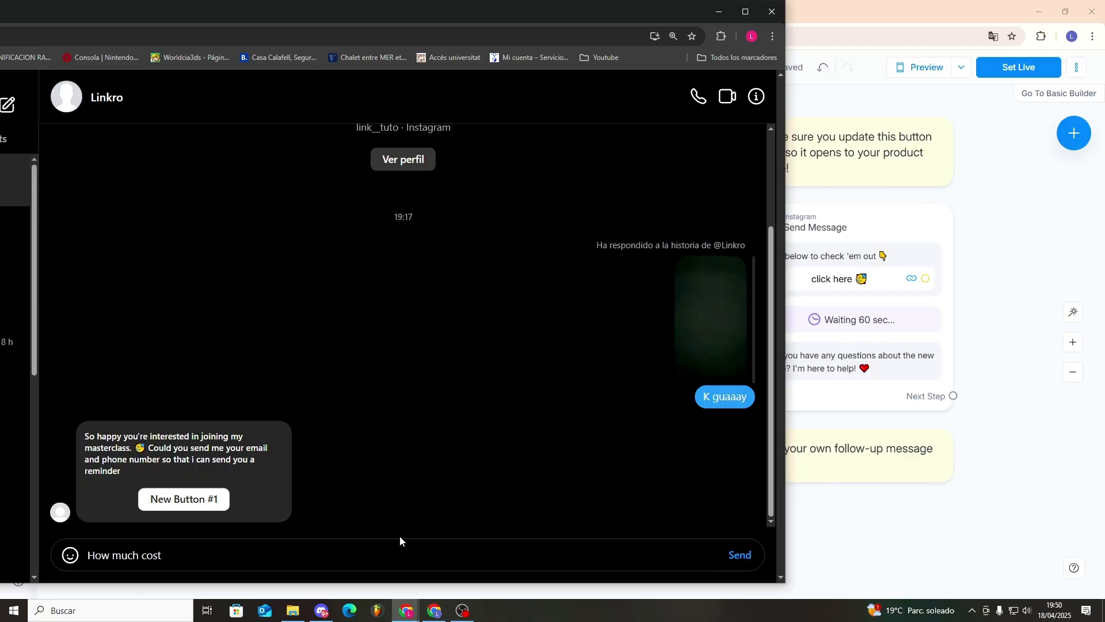
key(Return)
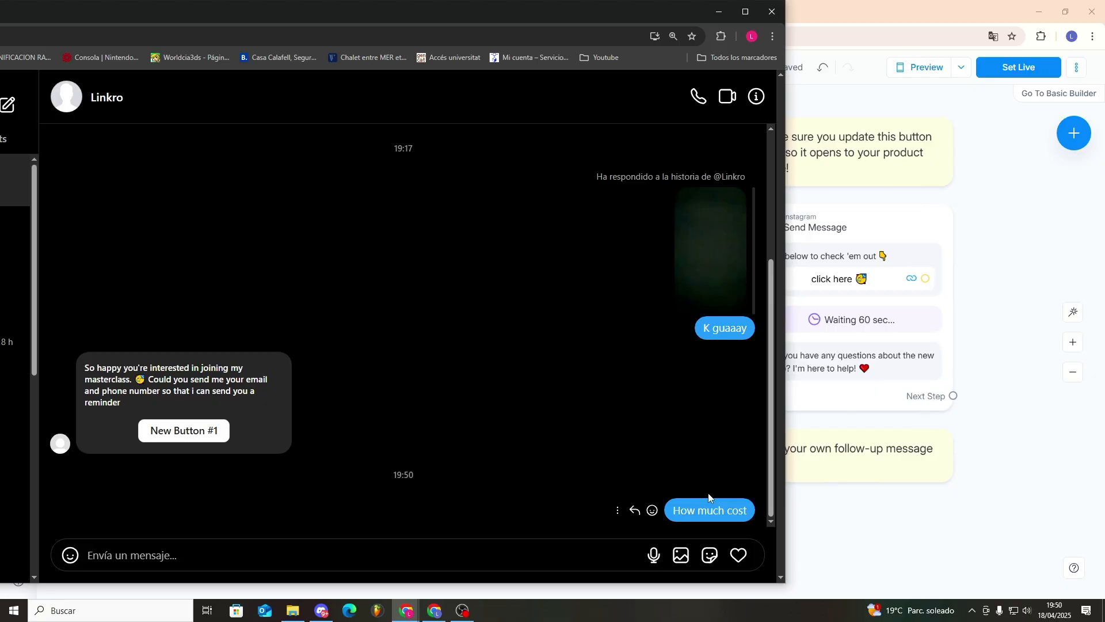
drag(649, 11, 311, 118)
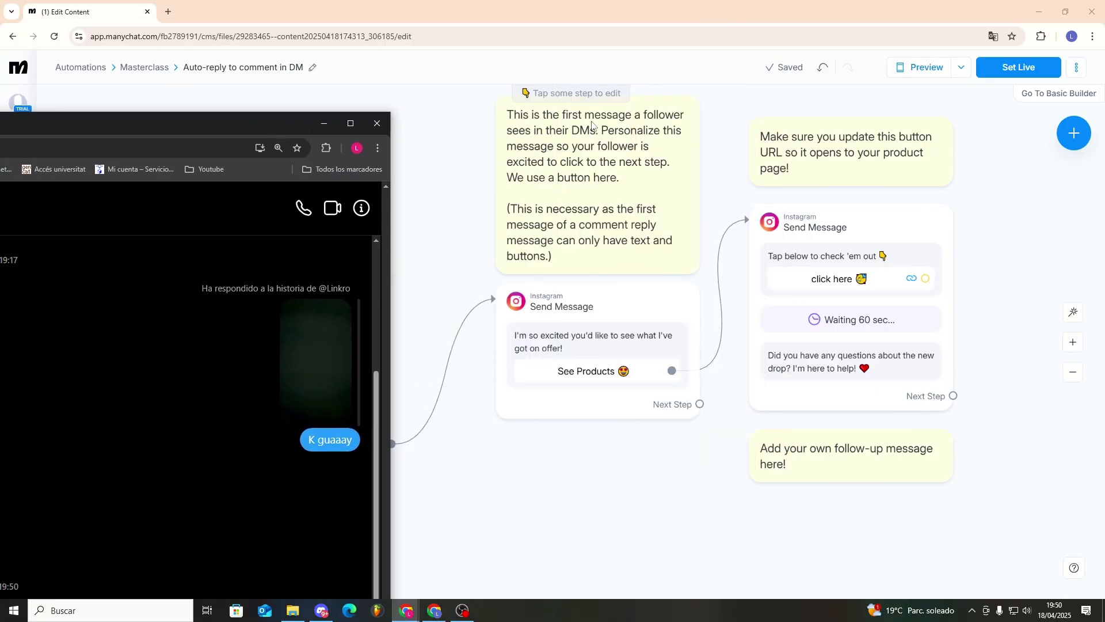
- Set the automation live and dismiss the Pro upgrade offer
click(1029, 66)
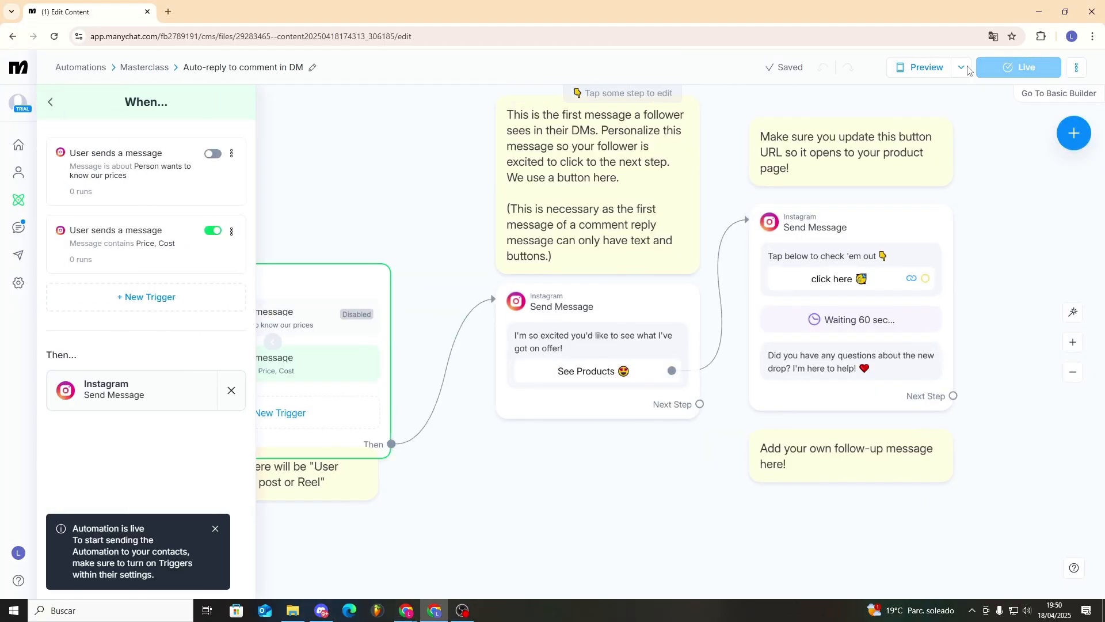
click(212, 154)
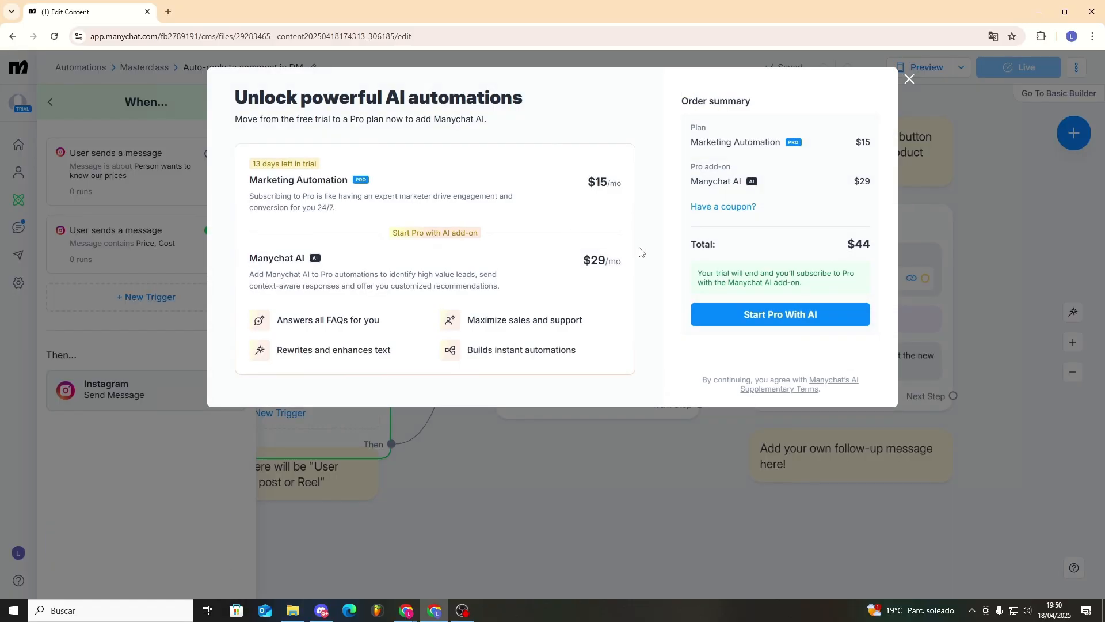
click(910, 79)
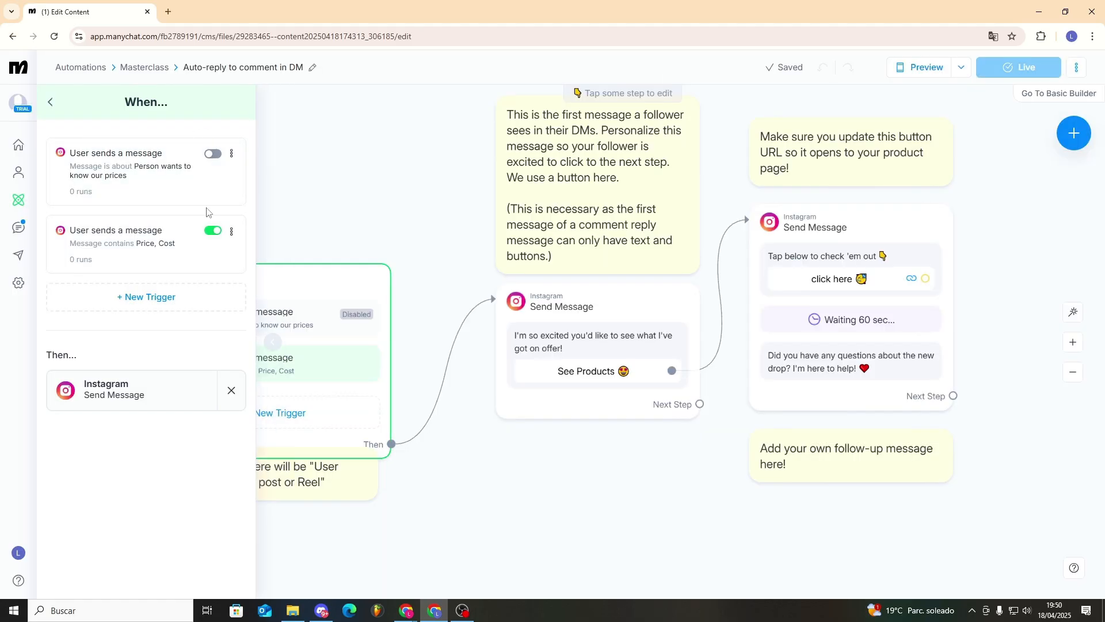
- Return to the Masterclass folder's list of automations
click(234, 154)
click(49, 105)
click(20, 202)
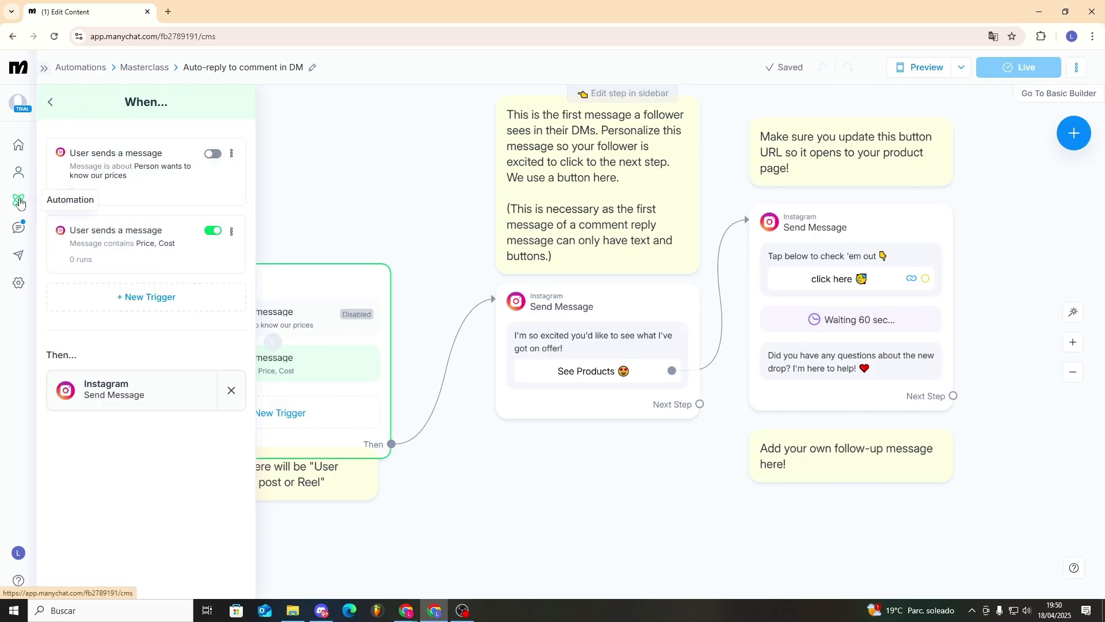
click(395, 189)
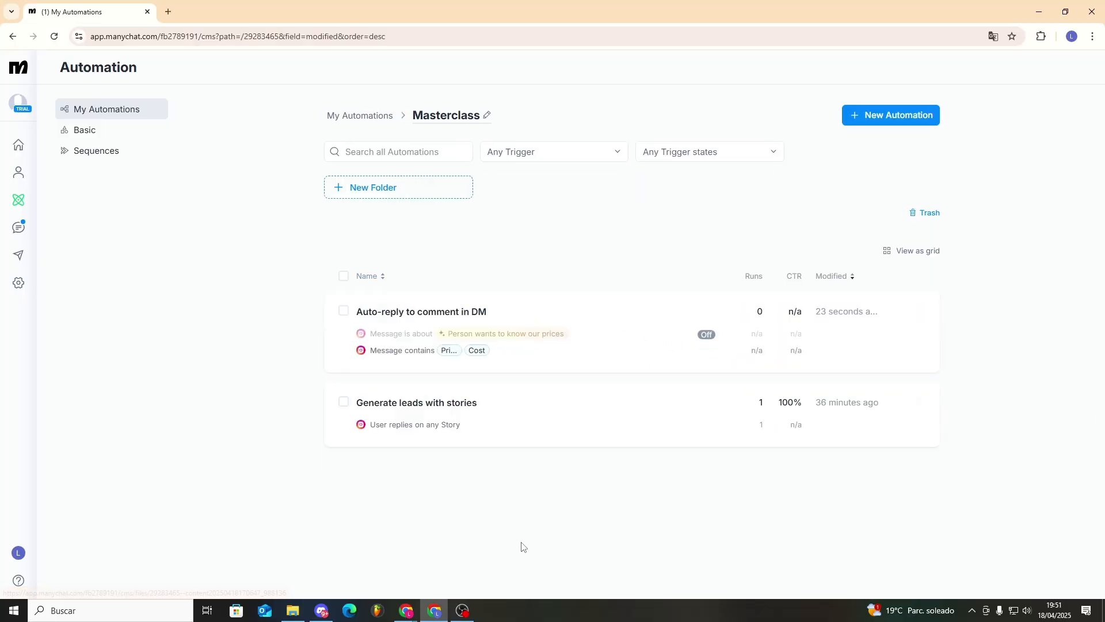
- Send 'how much cost' in the Instagram DM to test the keyword reply
key(alt+Tab)
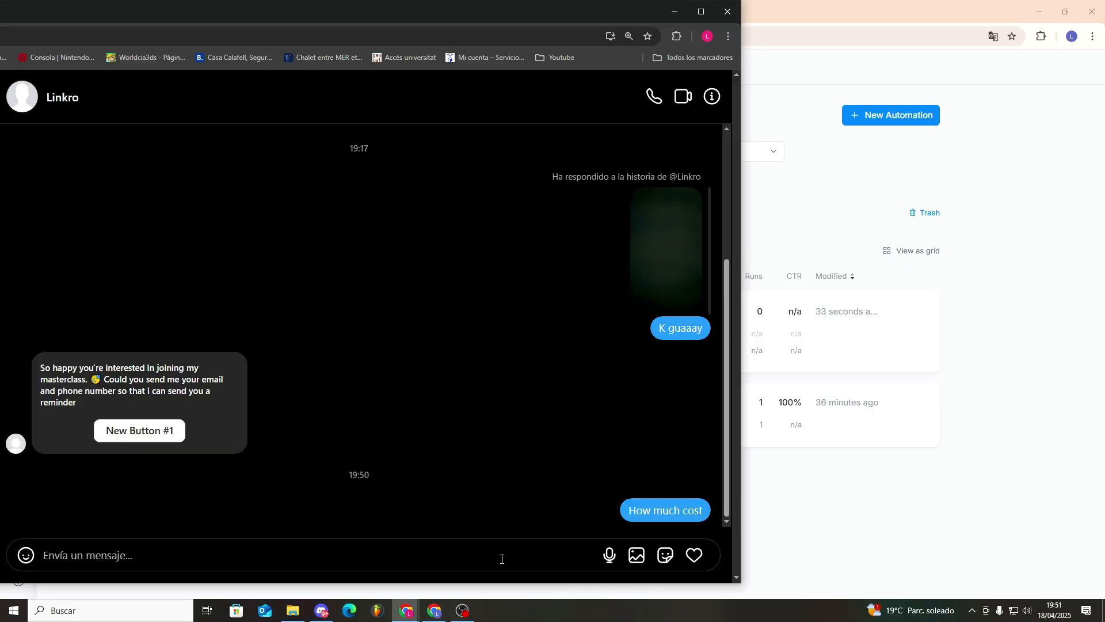
text(how much cost)
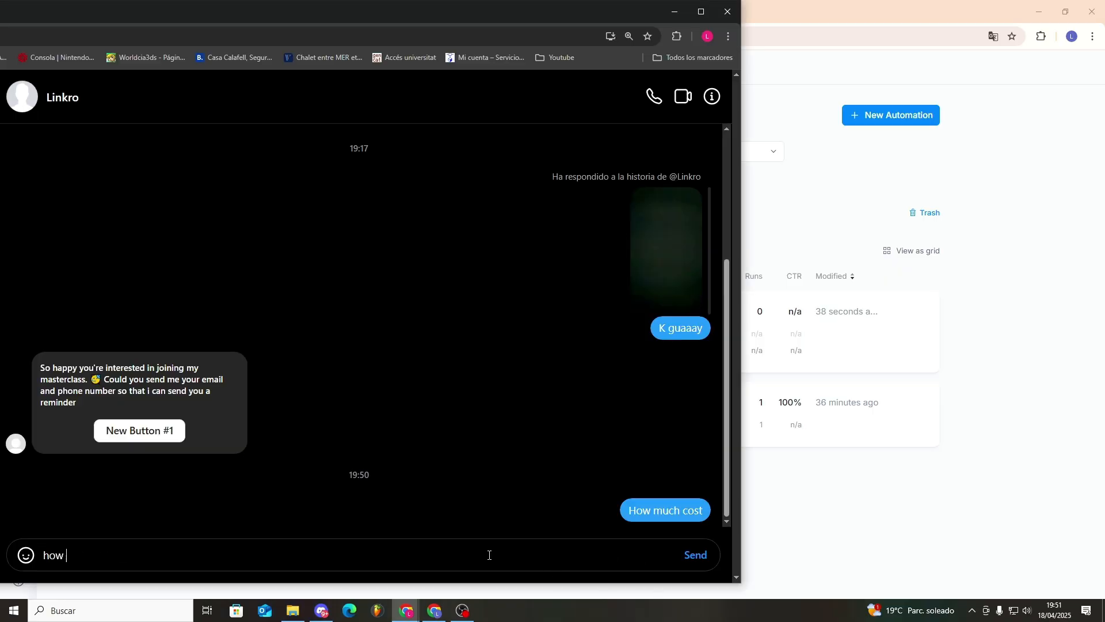
key(Return)
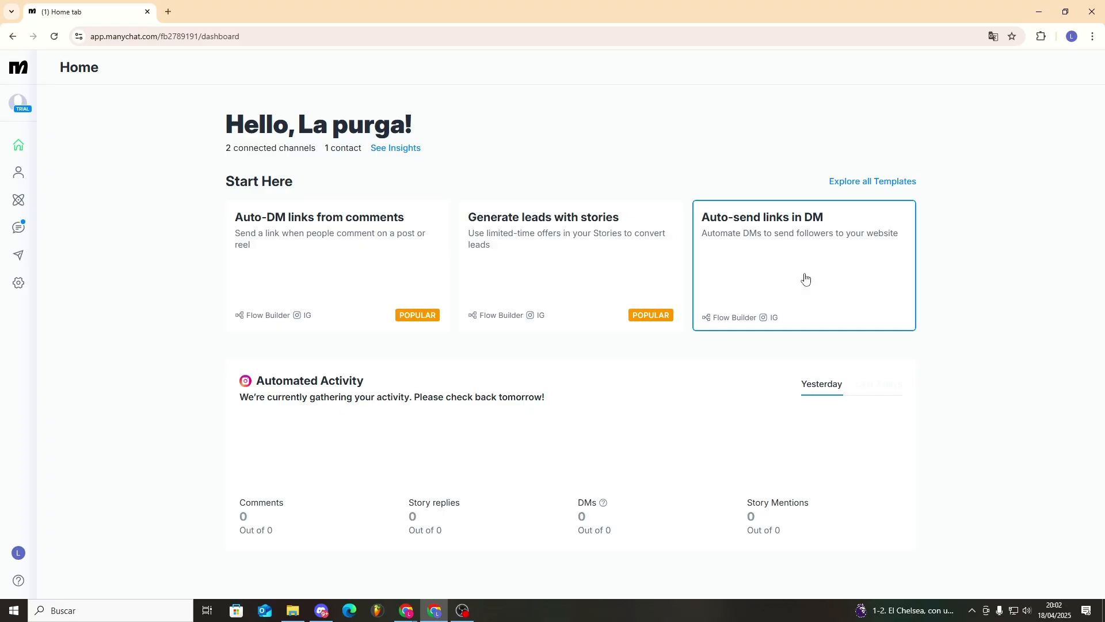
- Start the 'Automate conversations with AI' template and paste the data-collection instructions
click(831, 179)
key(Escape)
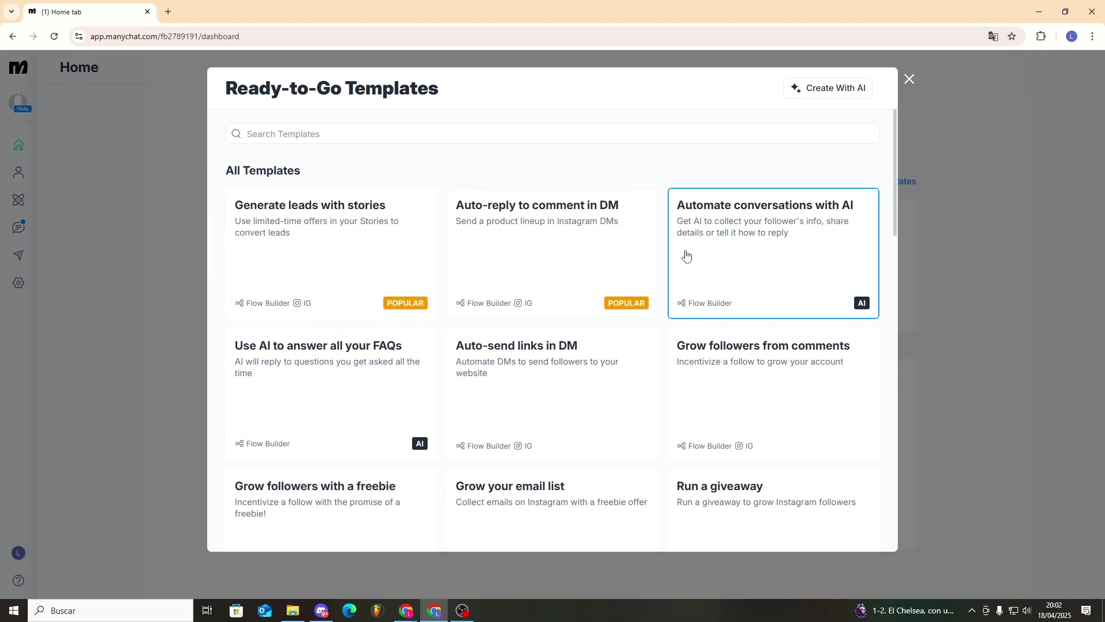
click(774, 253)
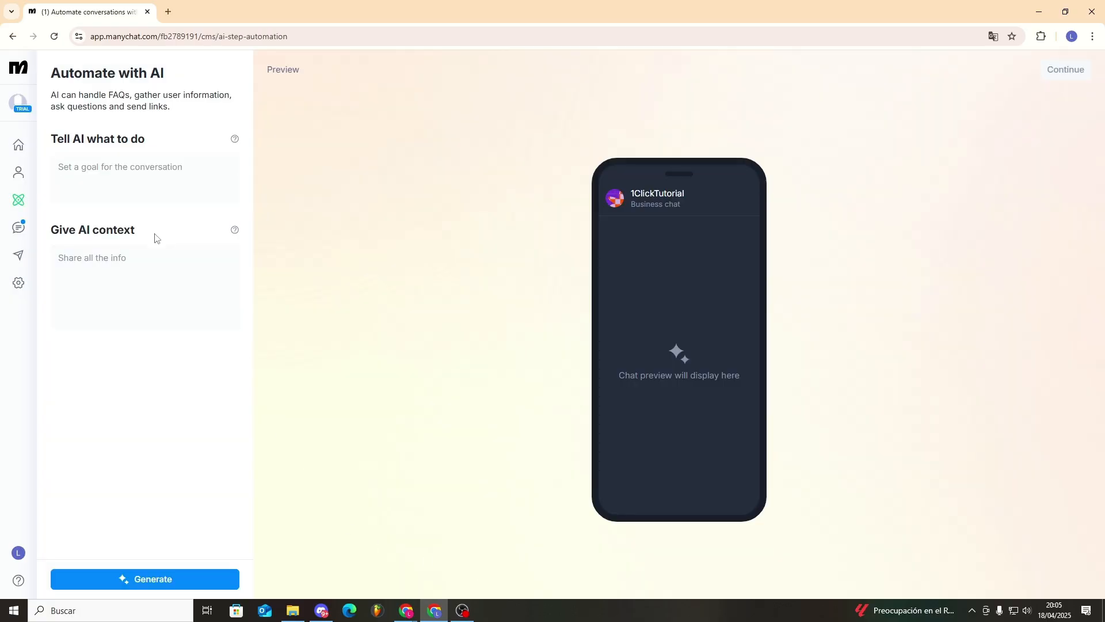
key(ctrl+v)
scroll(130, 192, up, 5)
scroll(129, 191, up, 2)
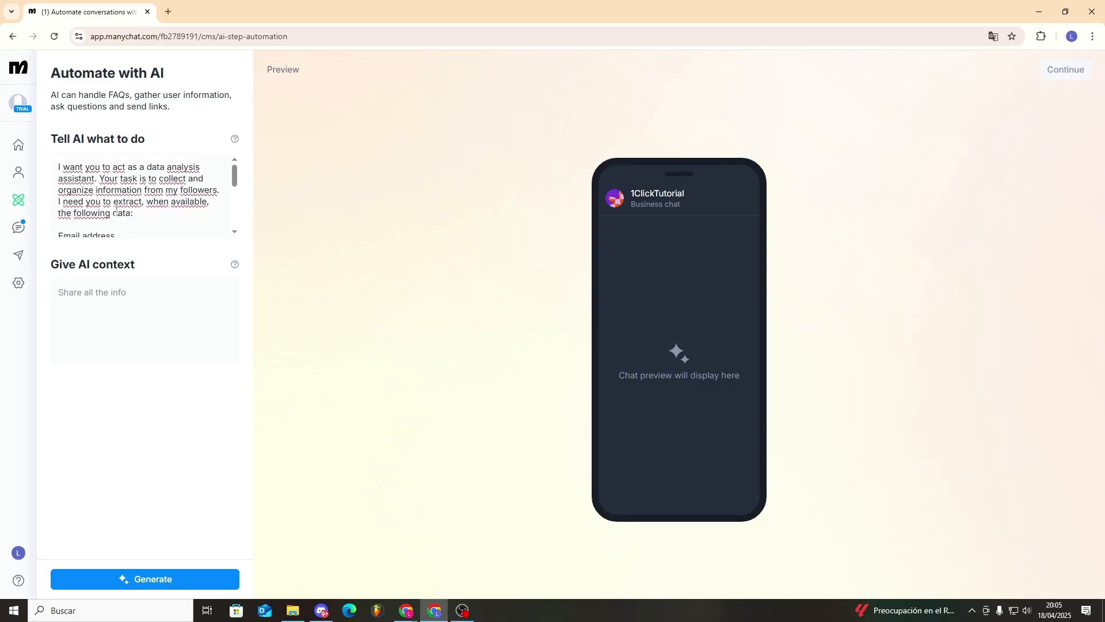
scroll(83, 201, down, 1)
drag(58, 177, 136, 209)
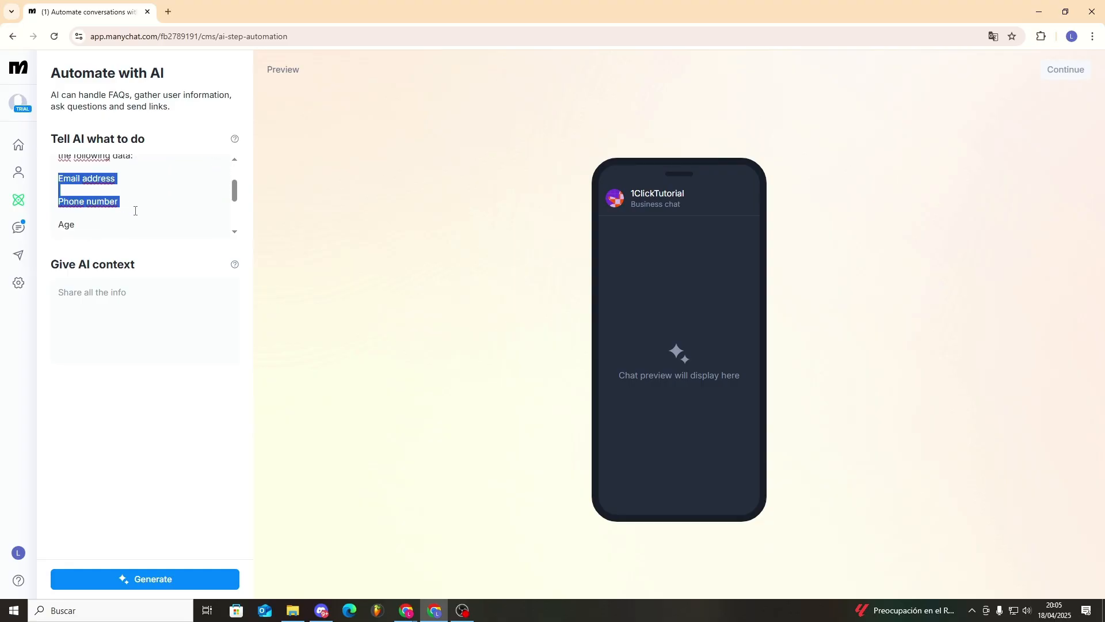
click(136, 206)
scroll(109, 196, down, 1)
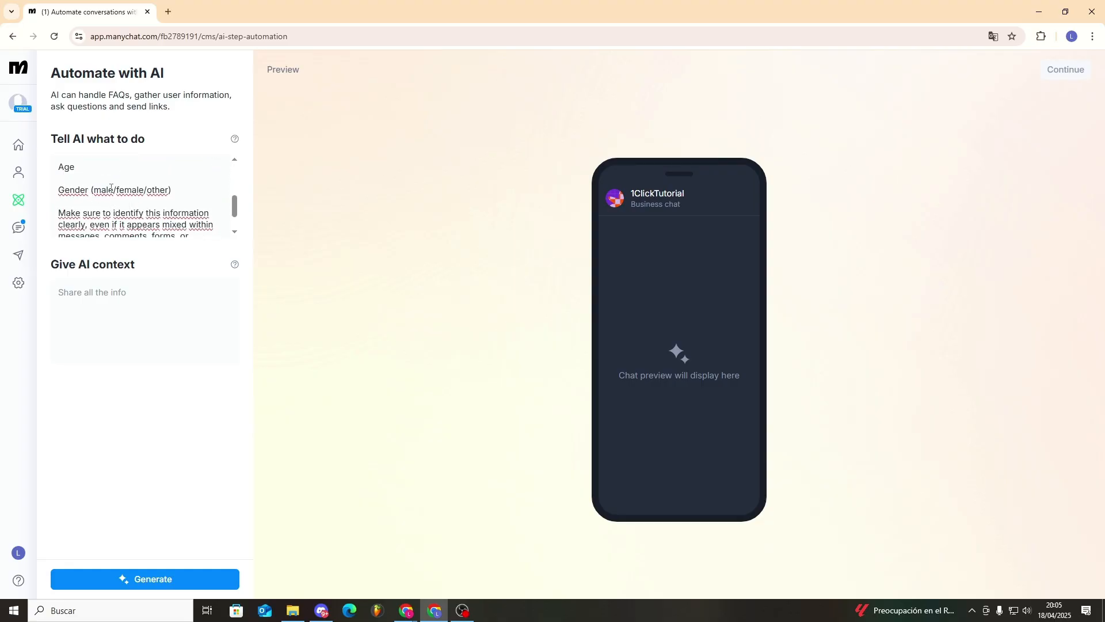
scroll(111, 188, down, 1)
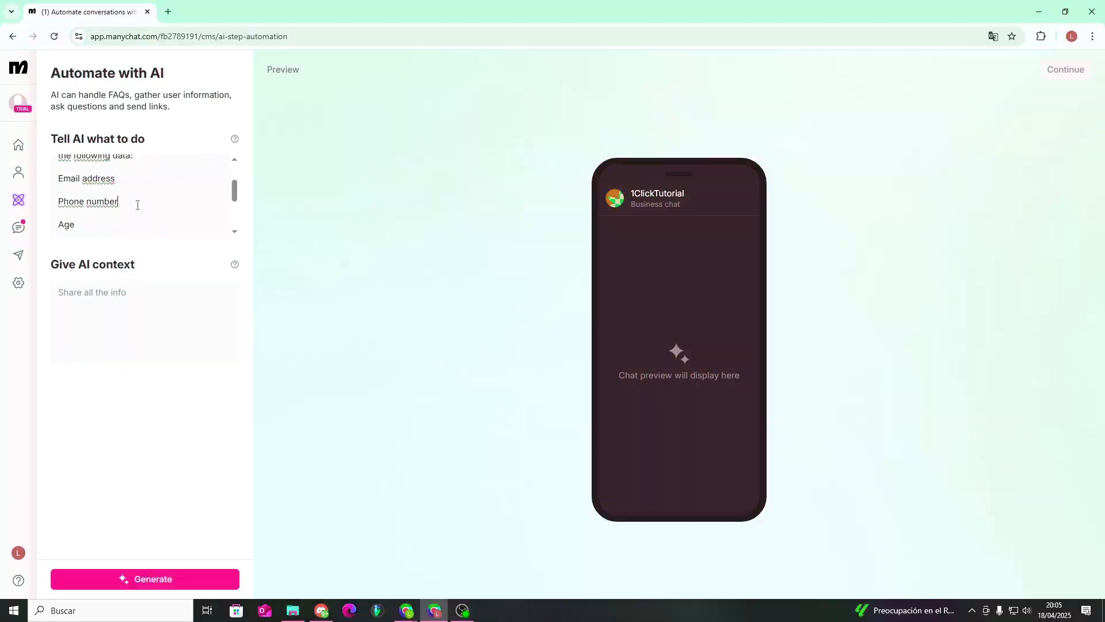
scroll(63, 171, down, 1)
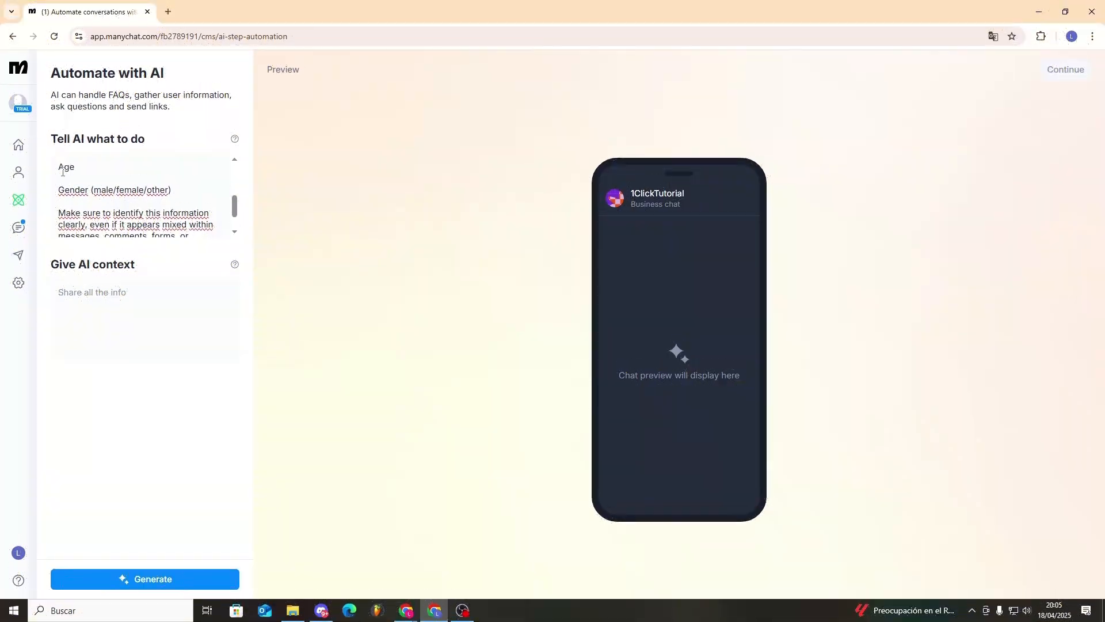
scroll(89, 190, down, 1)
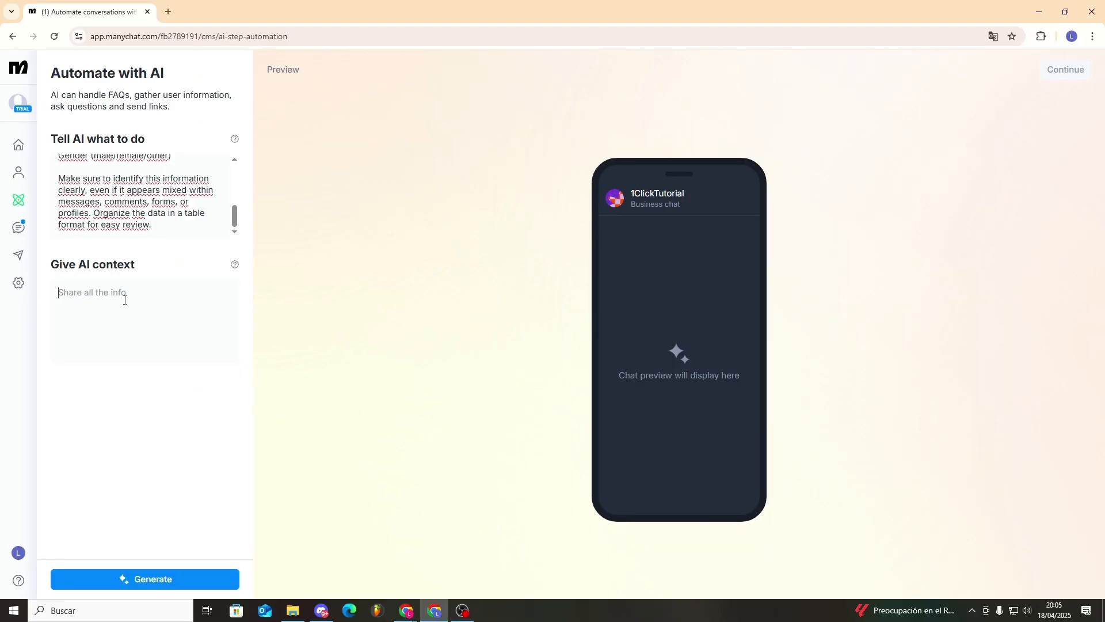
- Paste the course-and-chatbot selling context and generate the AI conversation plan
click(125, 300)
text(Sell courses)
click(178, 582)
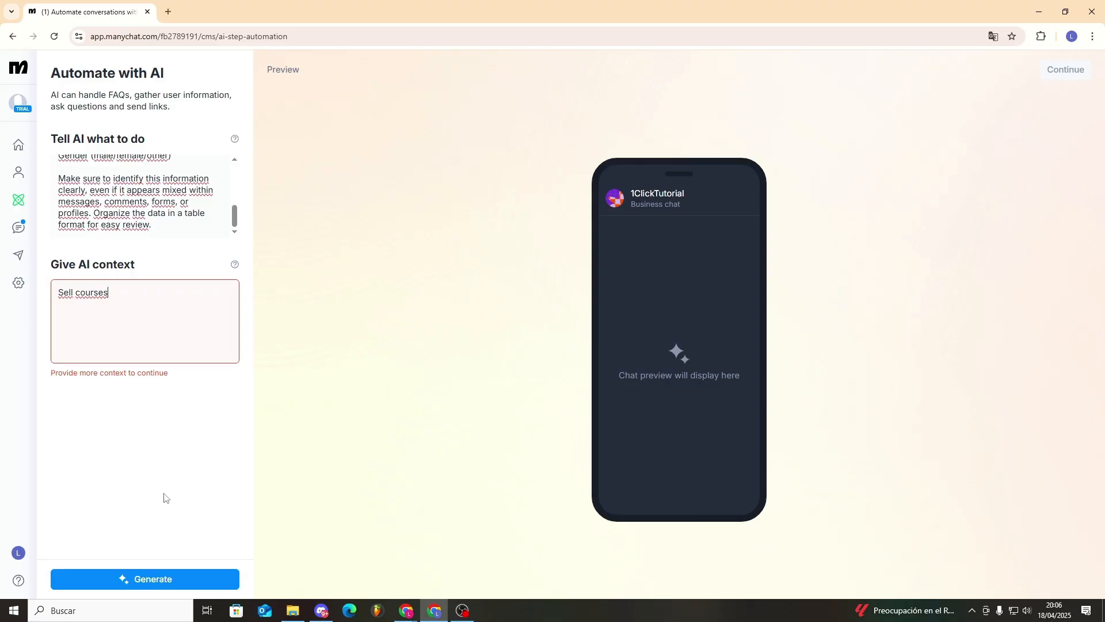
click(172, 575)
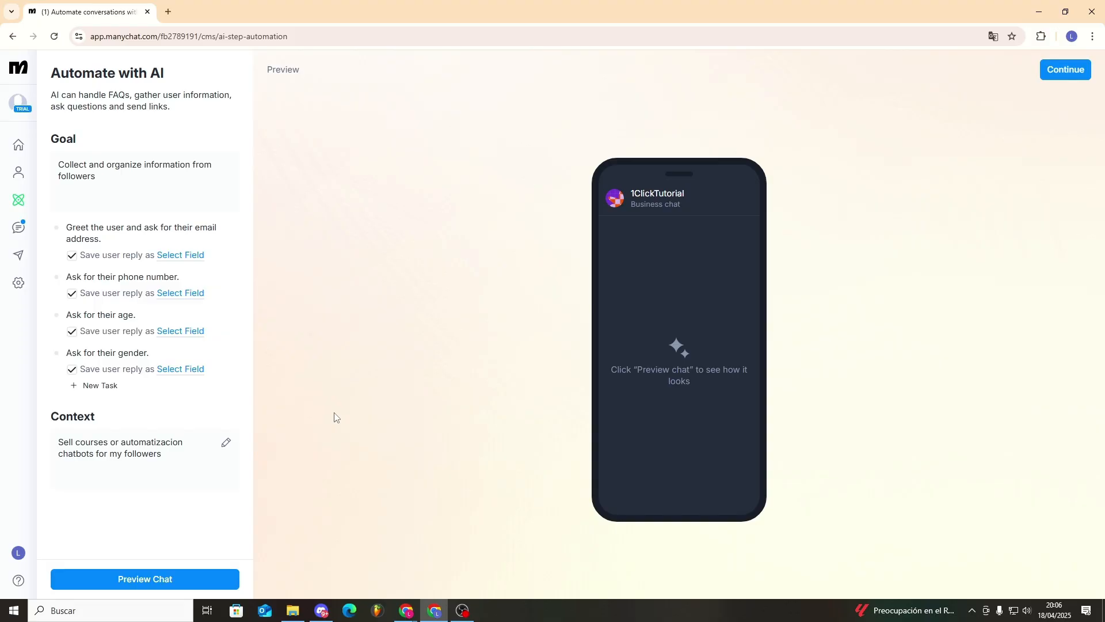
drag(133, 182, 49, 160)
click(49, 160)
click(178, 585)
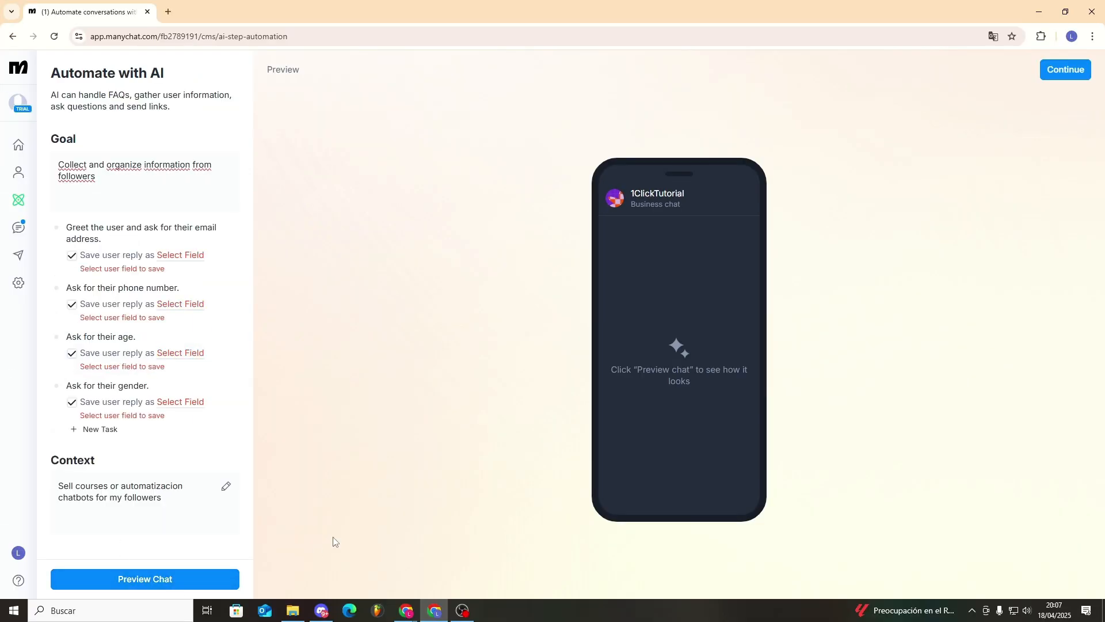
- Save the first two replies to Email and Phone, and create a new Age user field
click(197, 255)
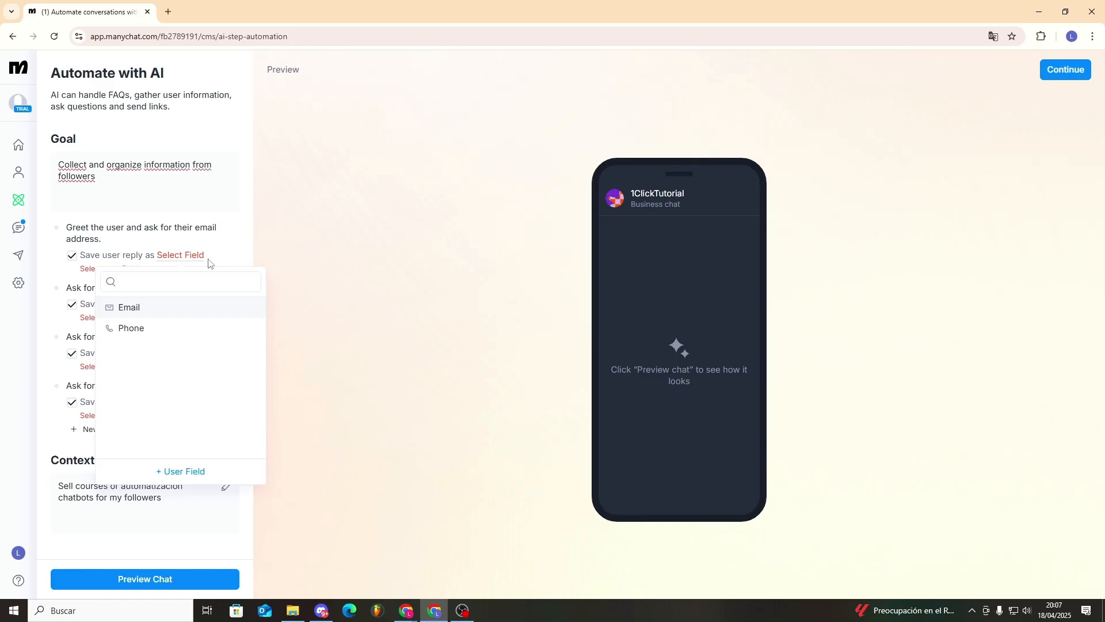
click(178, 309)
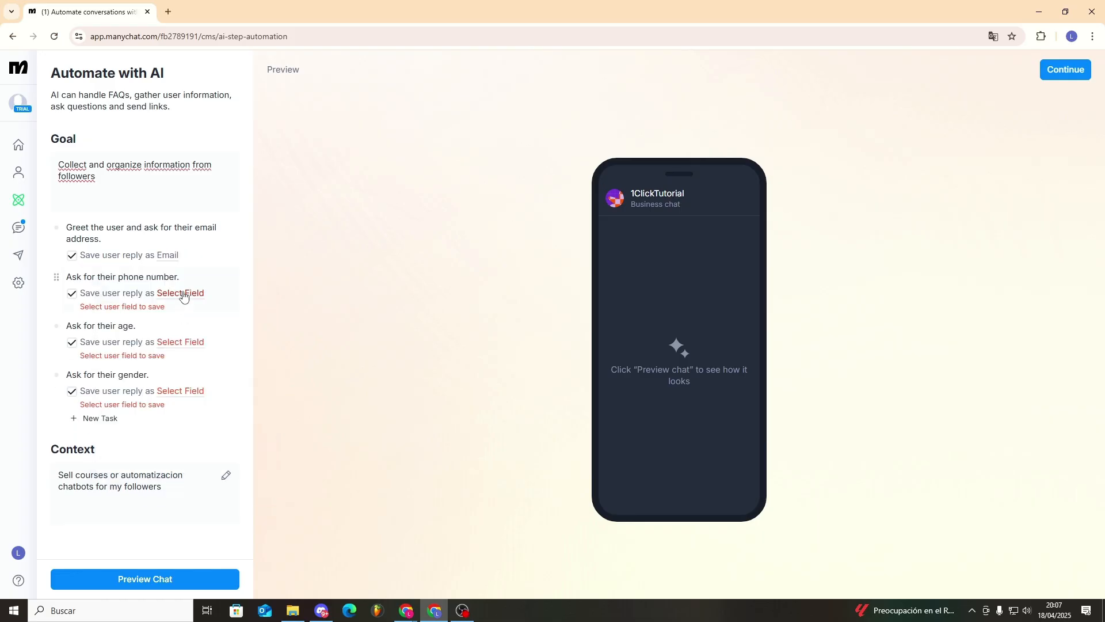
click(182, 294)
click(138, 371)
click(180, 347)
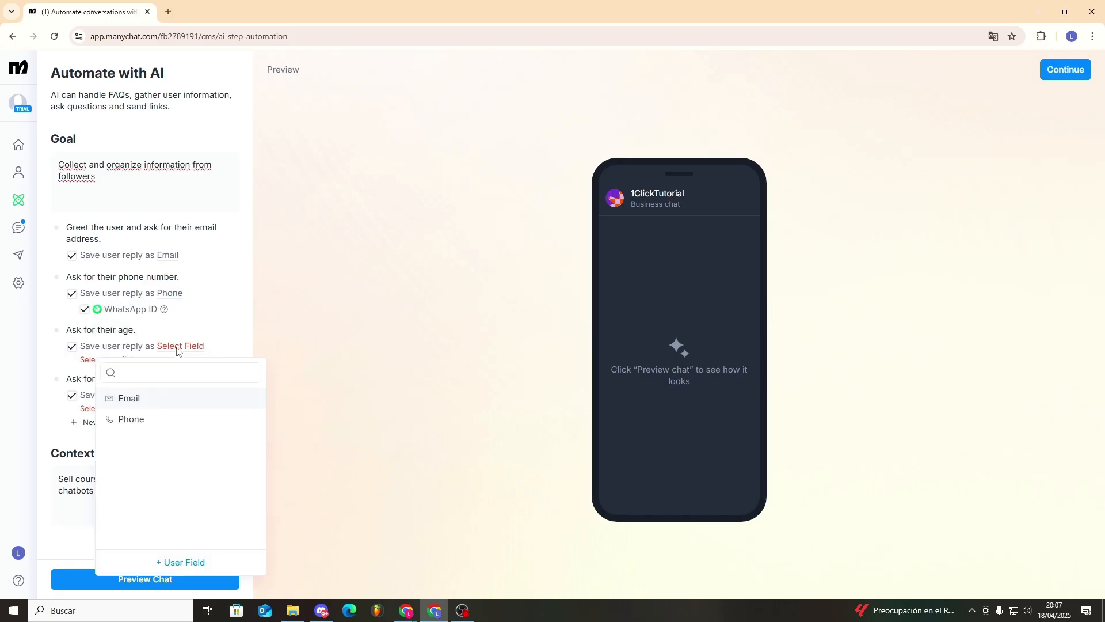
click(183, 562)
text(Age)
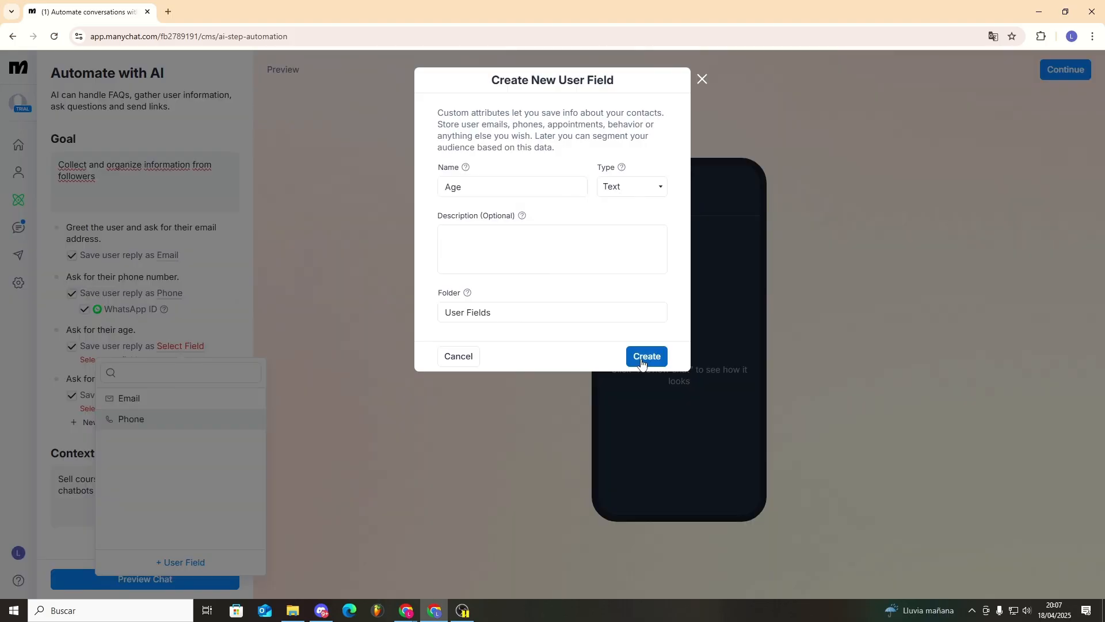
click(640, 357)
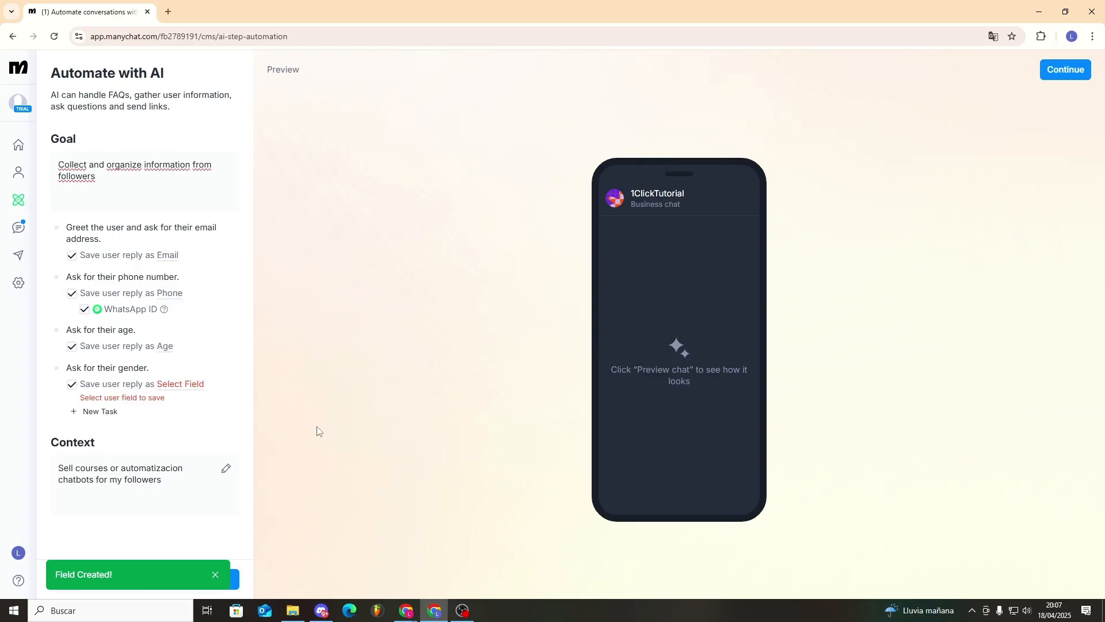
- Create a Gender user field for the gender reply and start the chat preview
click(194, 385)
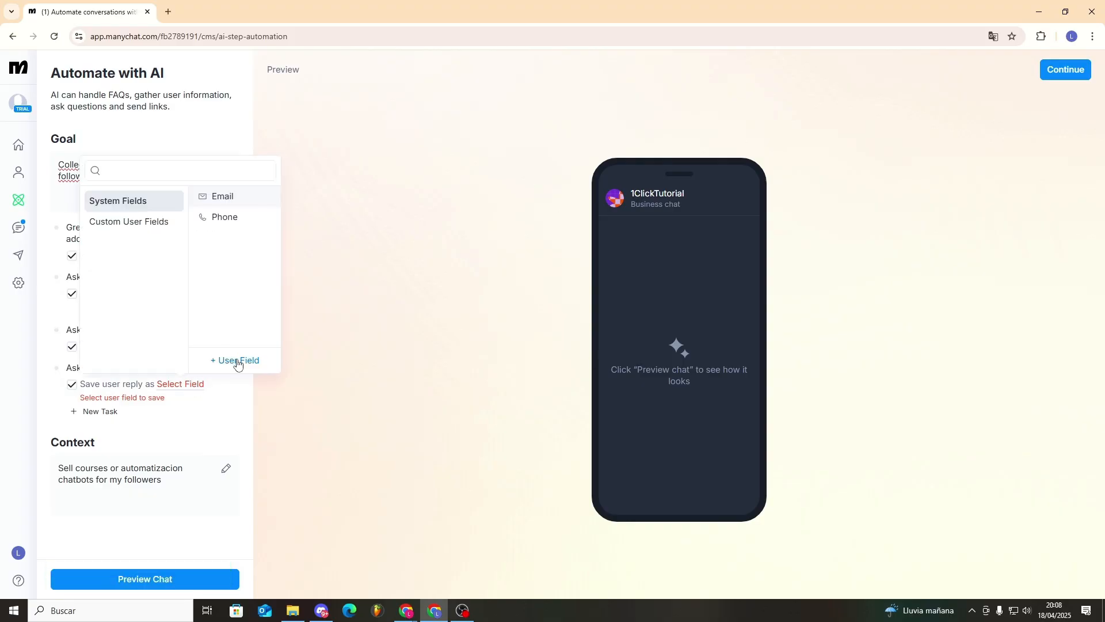
click(129, 222)
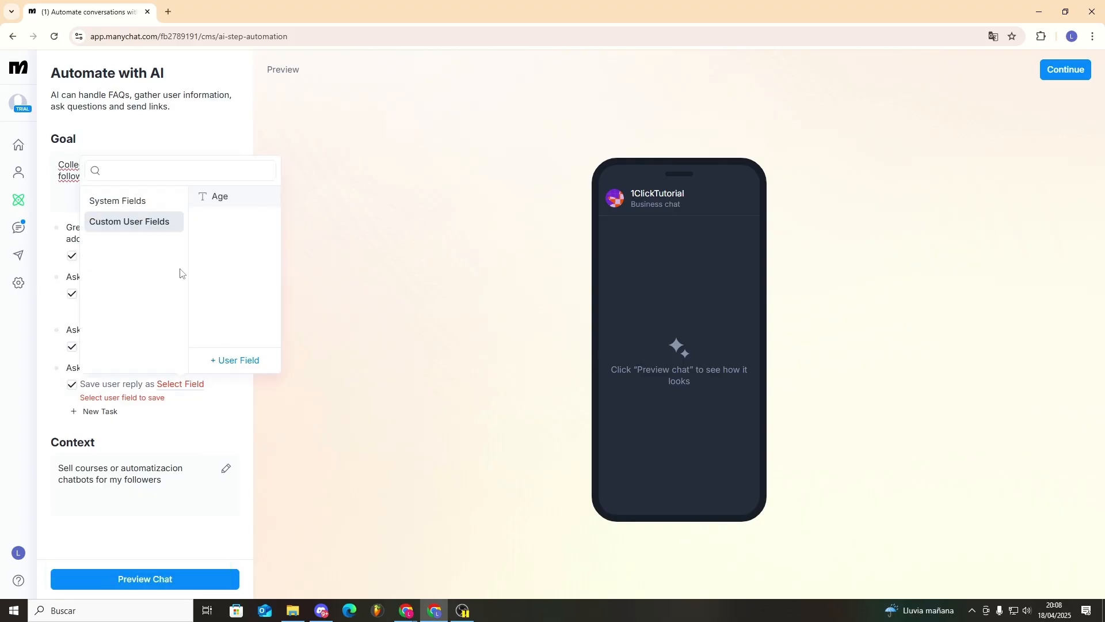
click(253, 361)
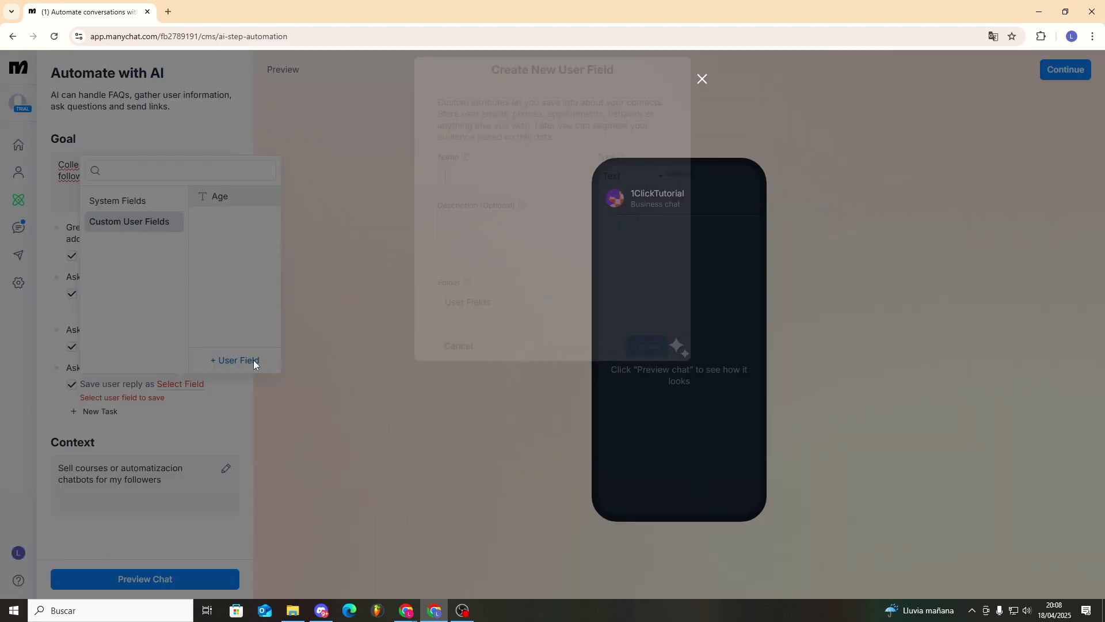
text(Genero)
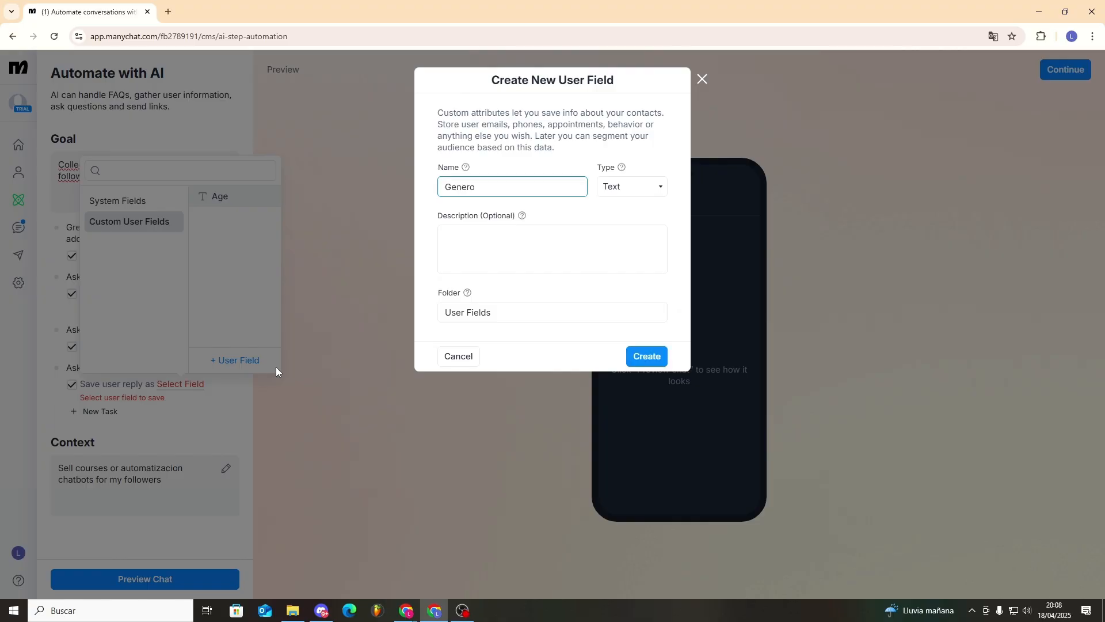
key(BackSpace)
key(BackSpace)
key(BackSpace)
text(der)
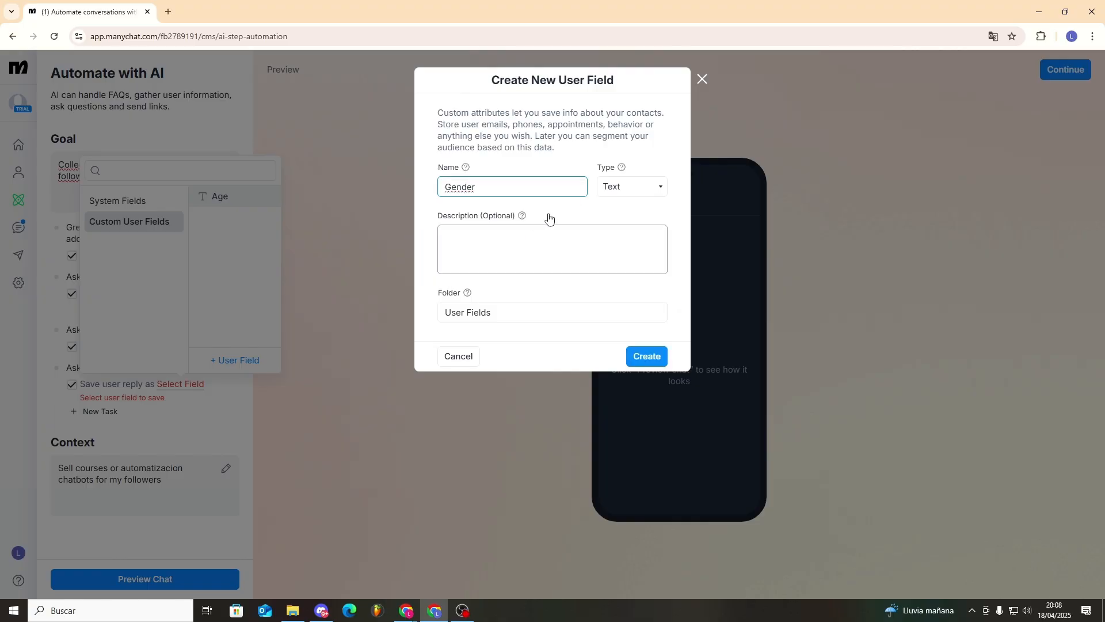
click(644, 357)
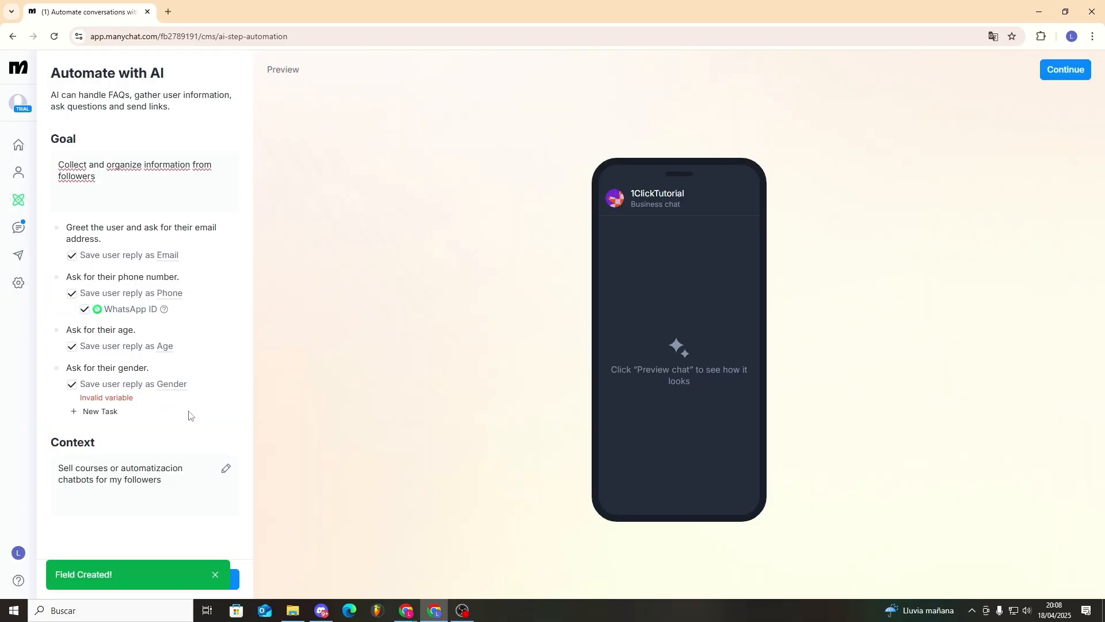
click(216, 577)
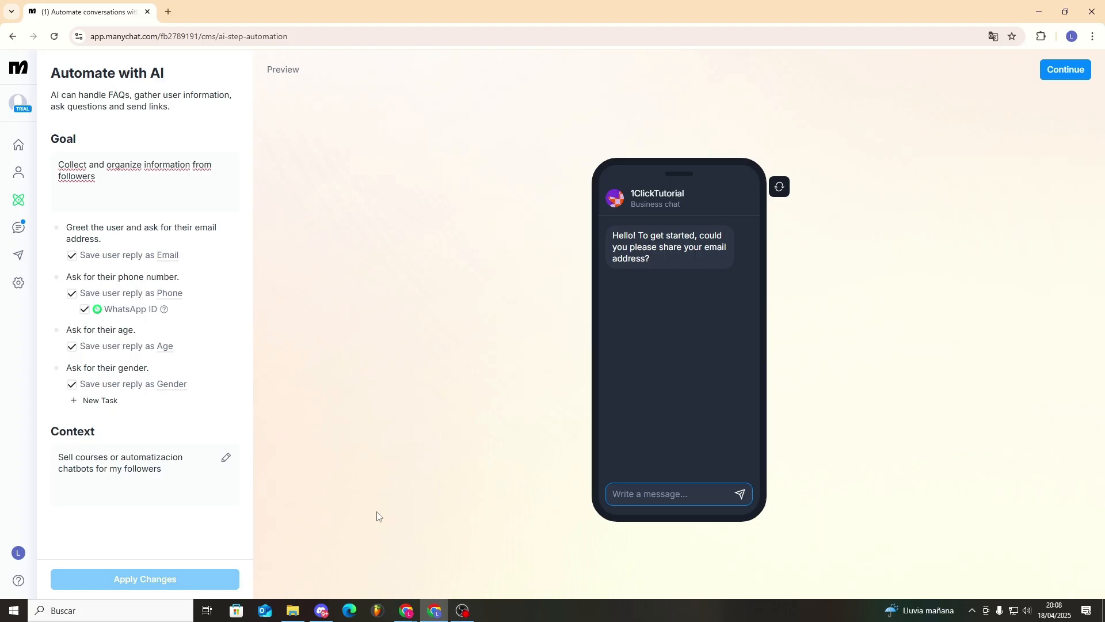
- Answer the AI's test questions in the Preview with a sample e-mail address and phone number
key(Return)
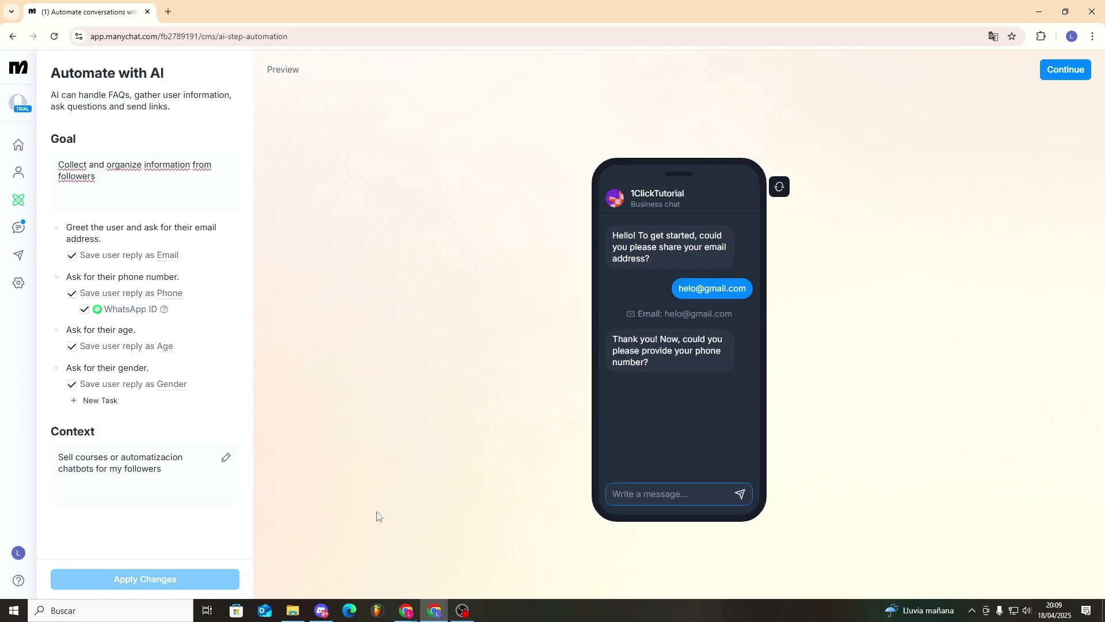
key(Return)
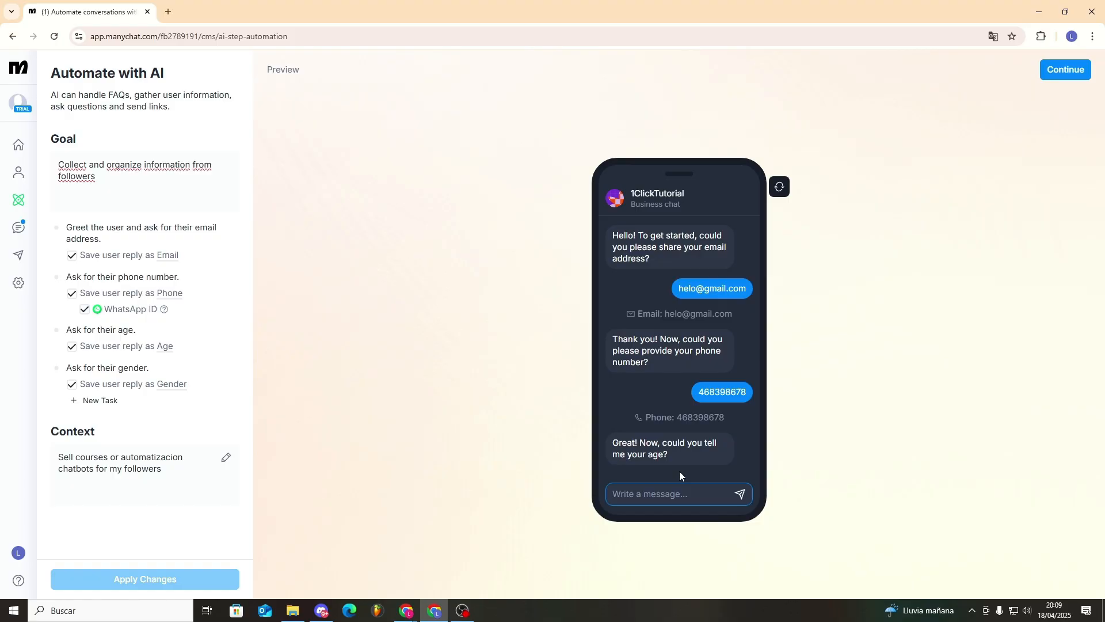
- Reply with age 38 and gender Male, then review the AI's closing thank-you
text(38)
click(740, 493)
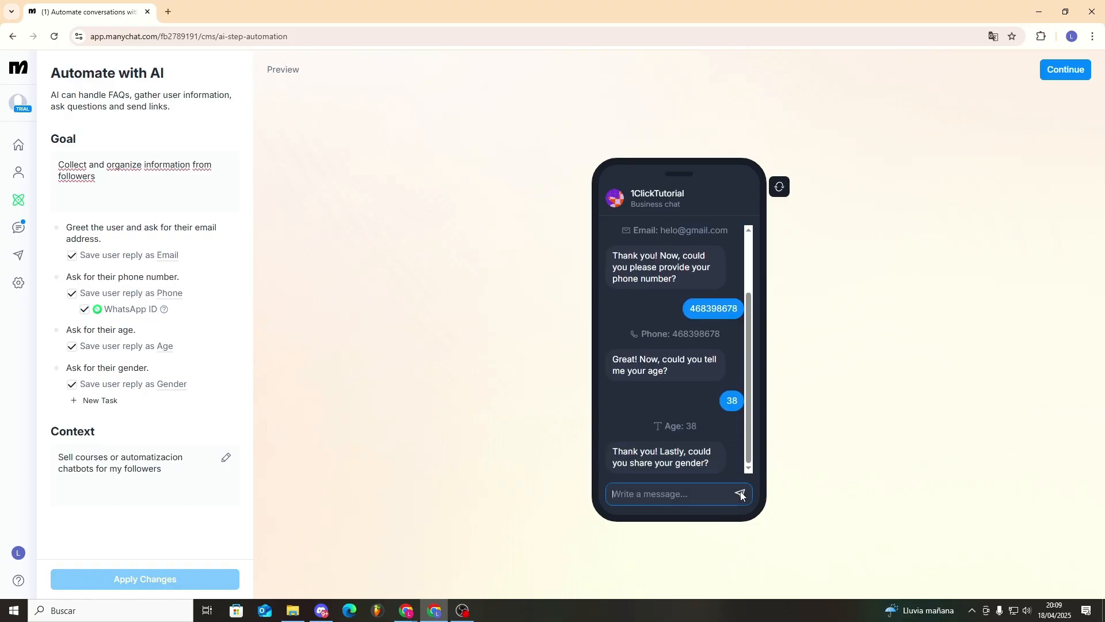
text(Male)
key(Return)
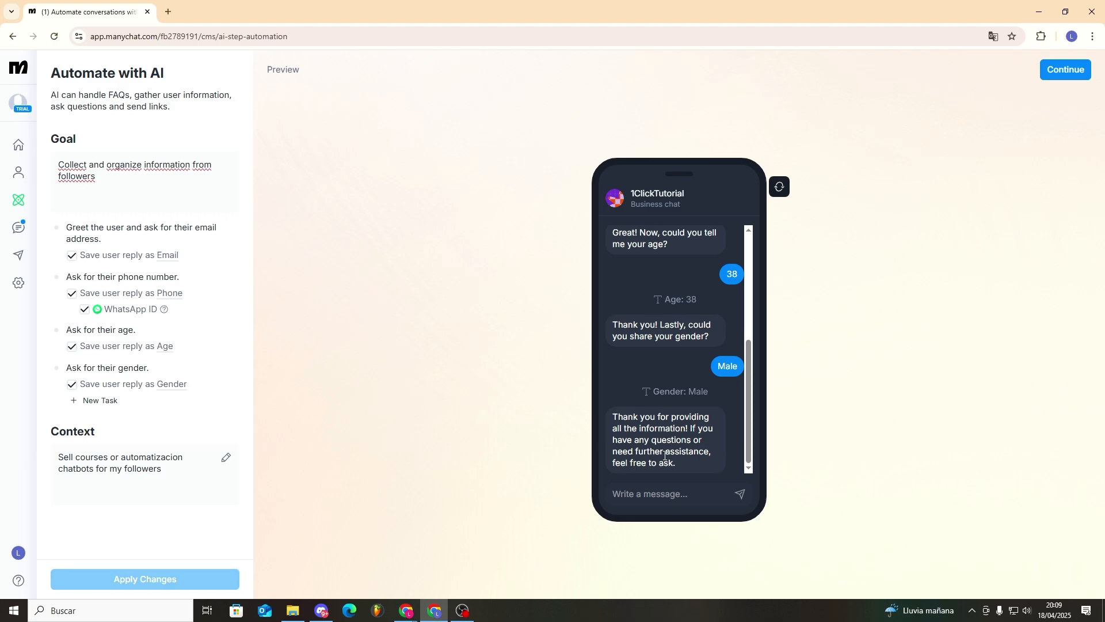
scroll(674, 451, up, 5)
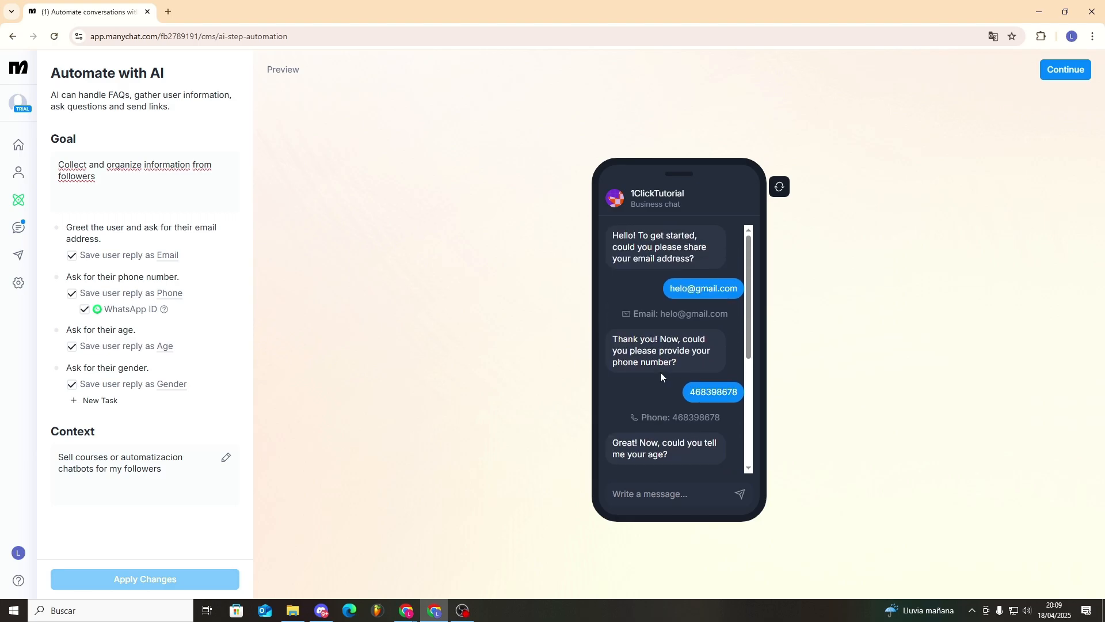
scroll(656, 403, down, 5)
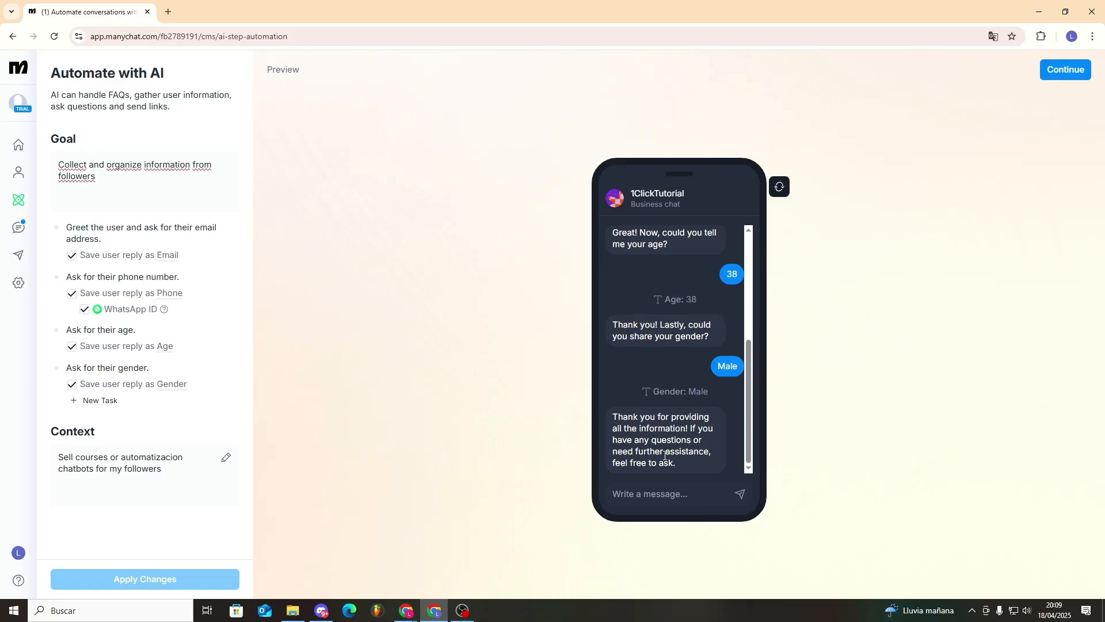
scroll(662, 403, up, 4)
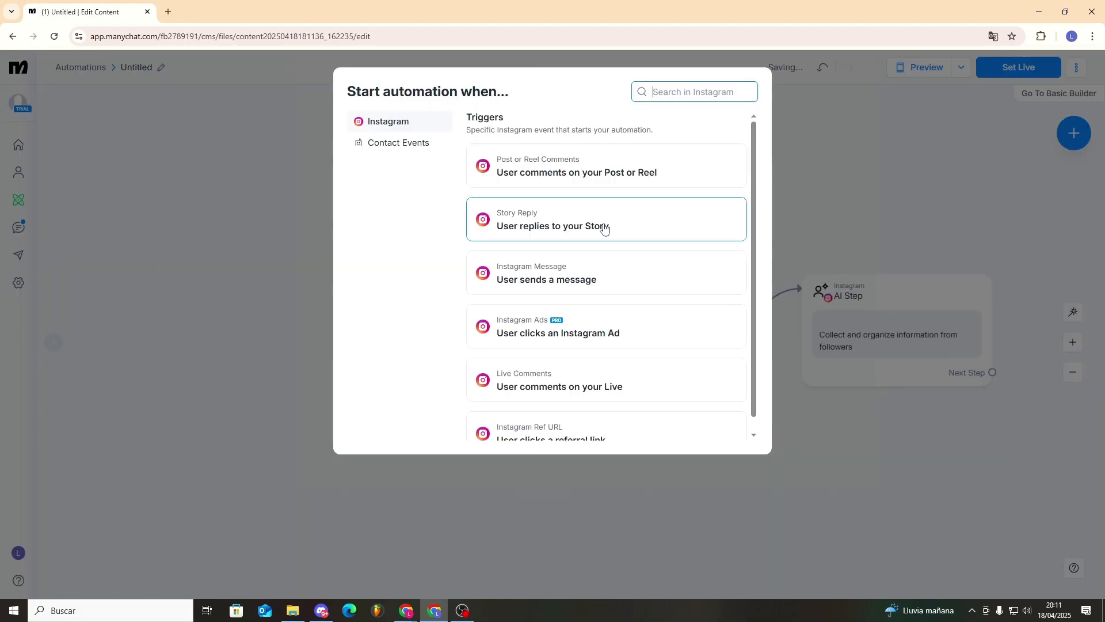
- Create a 'User sends a message' trigger that recognizes the intention 'He/she liked our posts'
click(618, 286)
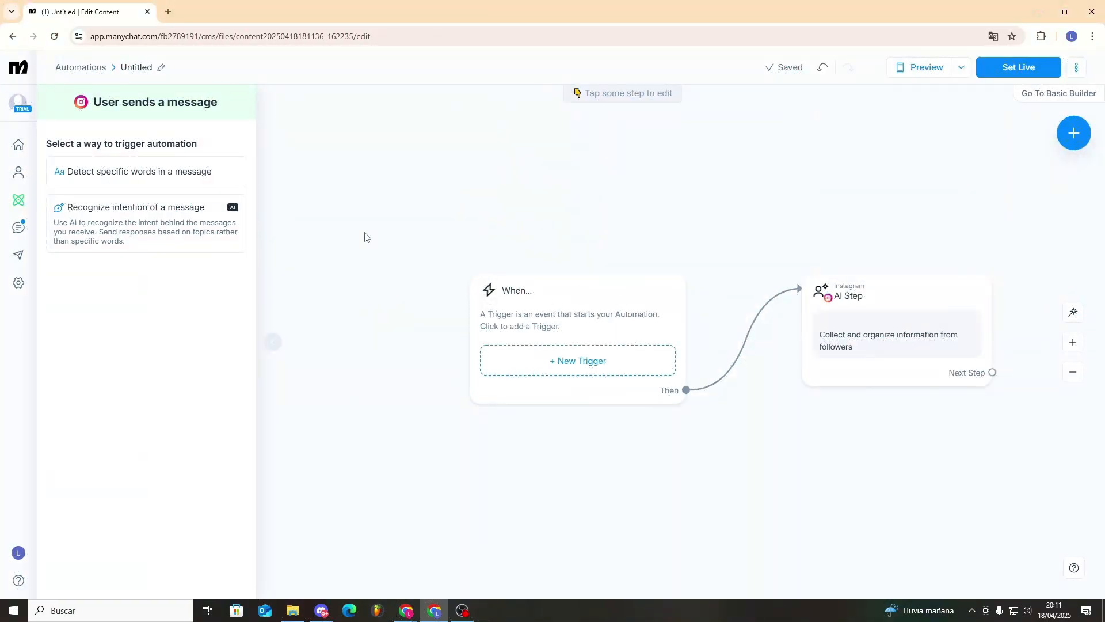
click(221, 180)
click(94, 175)
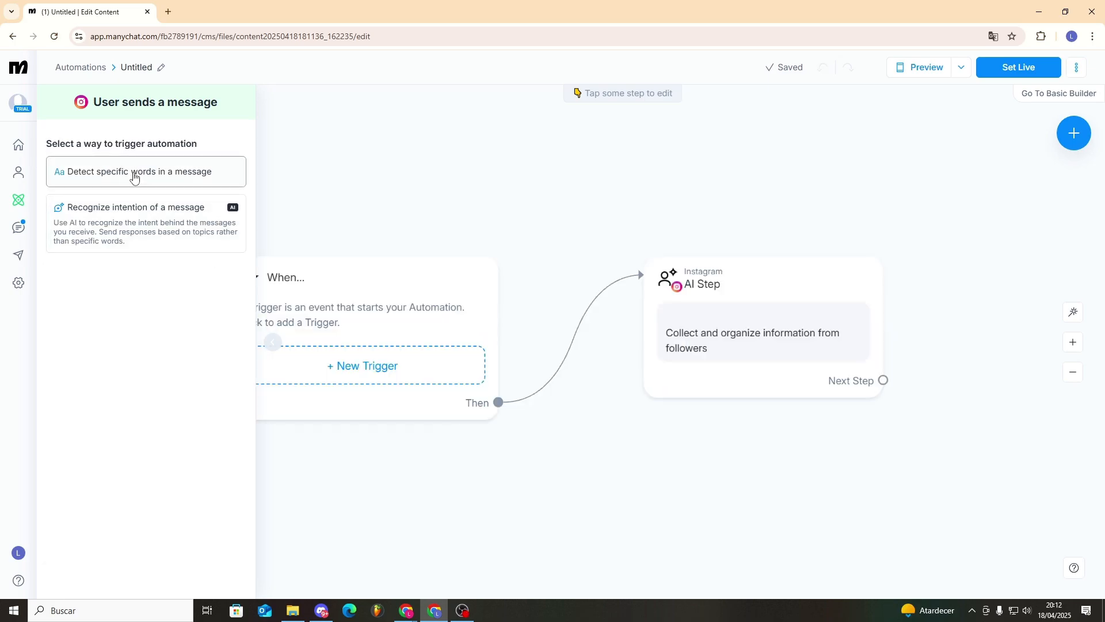
click(137, 233)
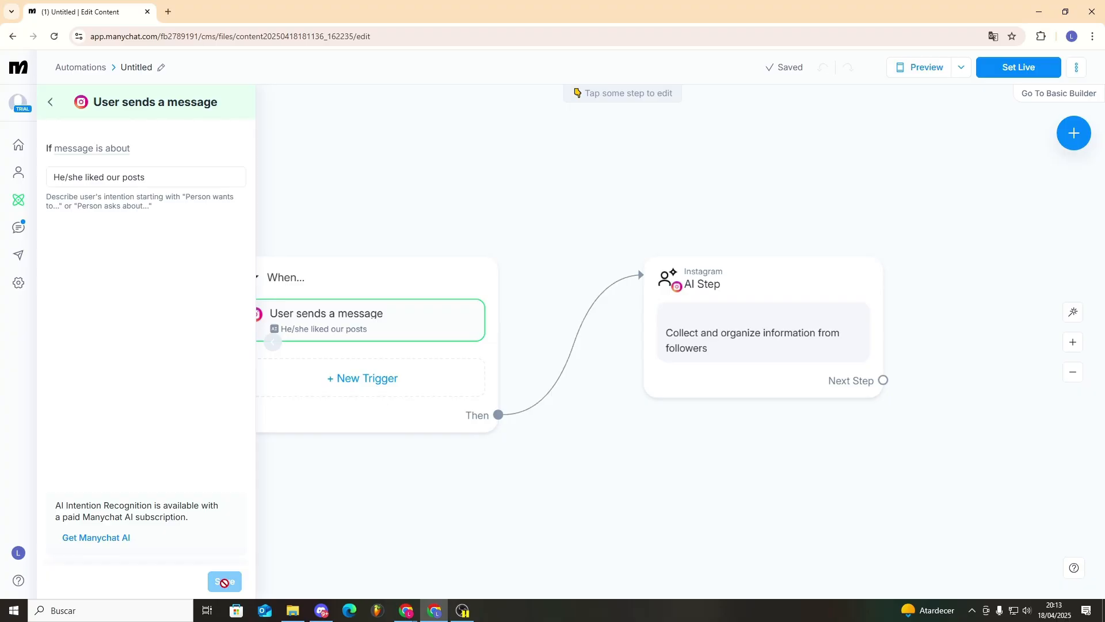
click(222, 581)
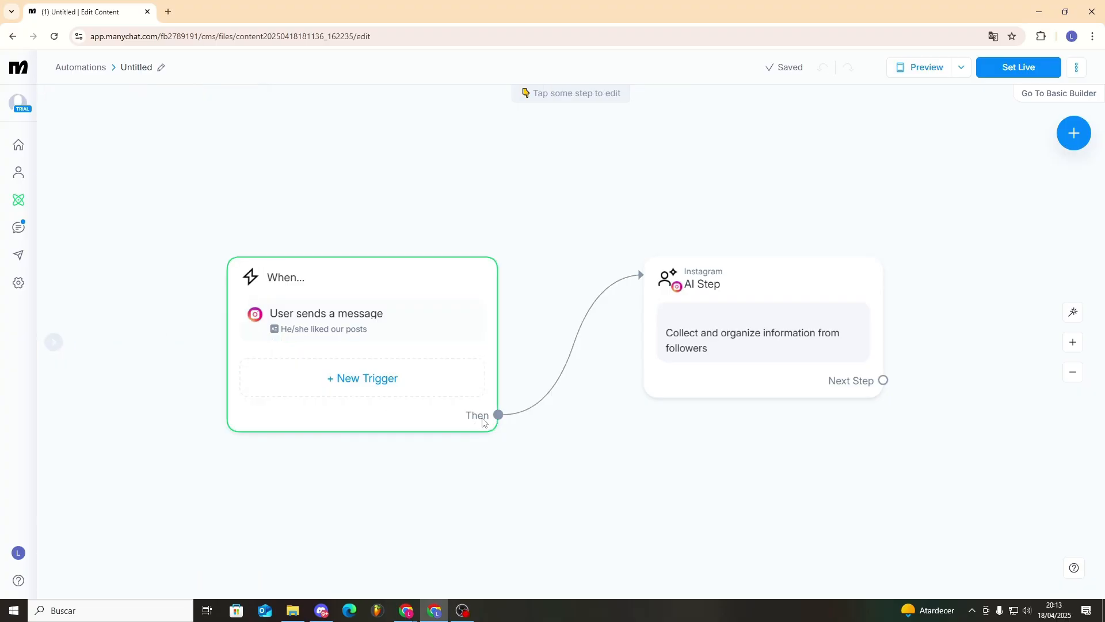
- Add an Instagram message with Yes/No buttons after the trigger, plus a message step on No
drag(499, 414, 576, 268)
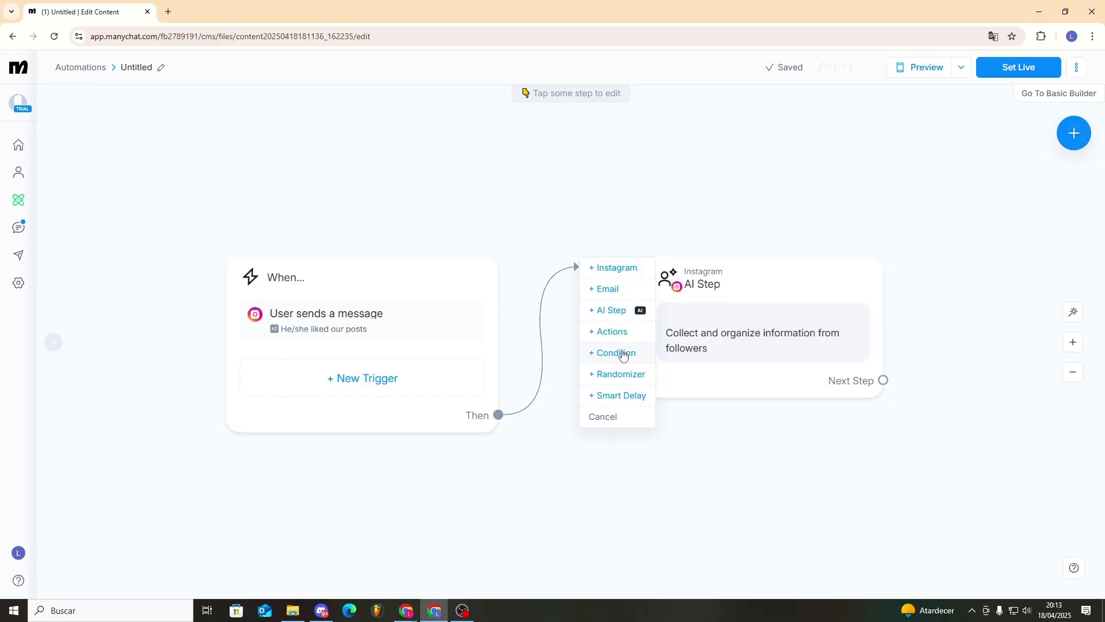
click(615, 268)
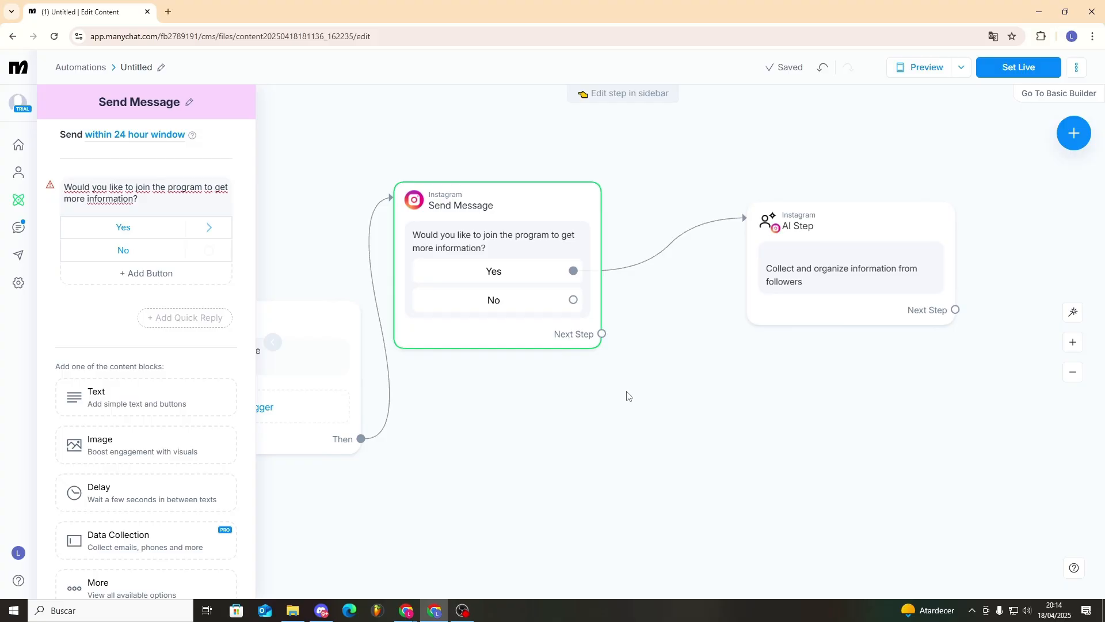
drag(573, 300, 650, 407)
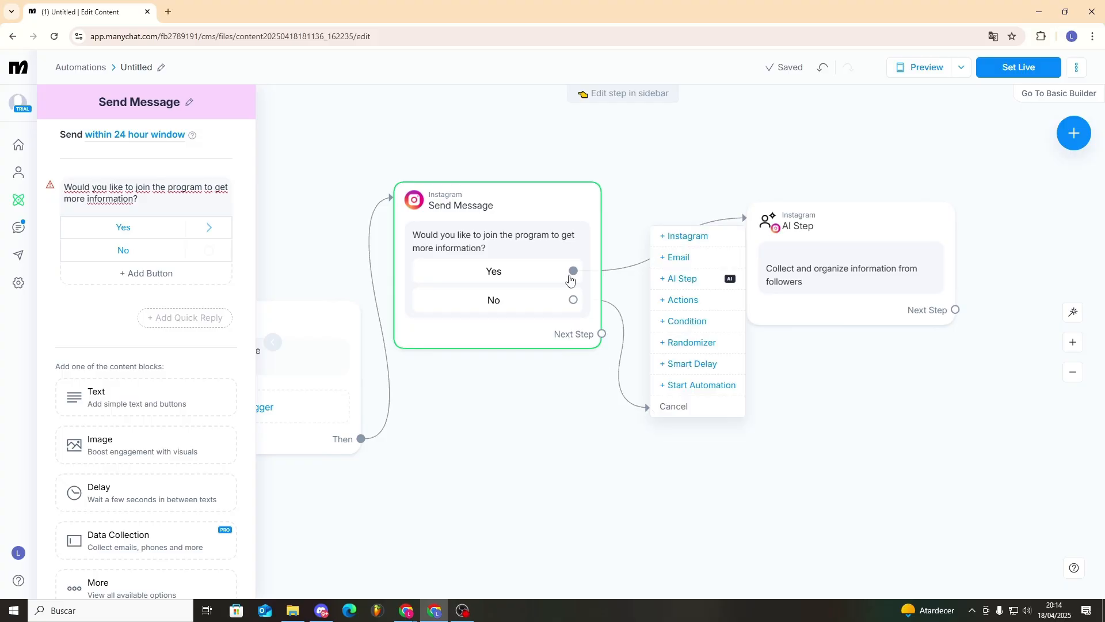
click(687, 236)
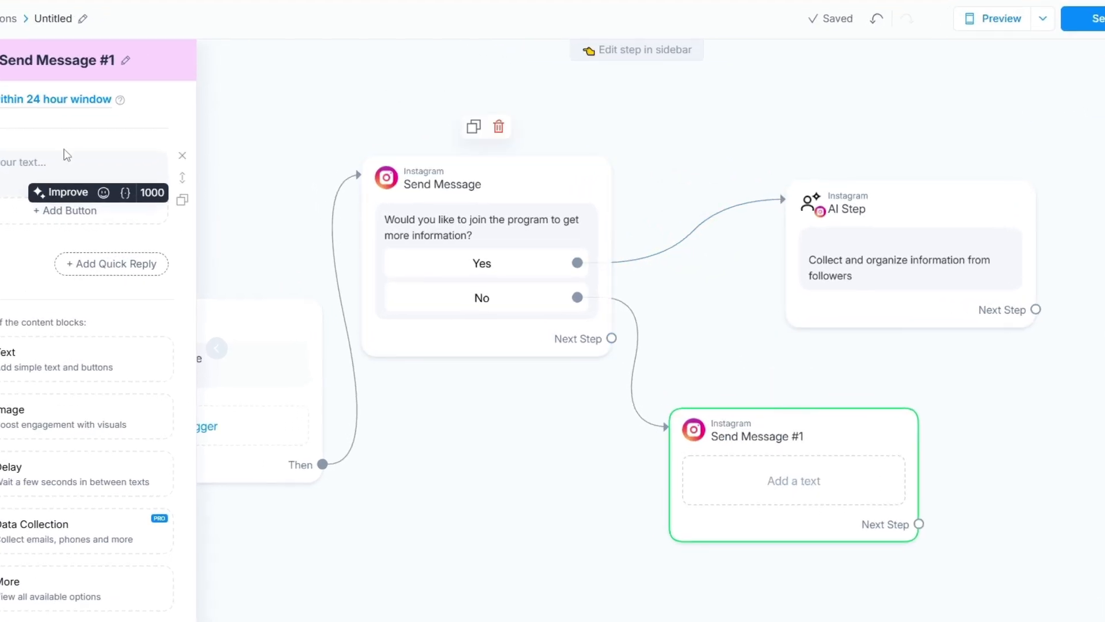
- Write the No-branch change-of-mind message with a Yeeeeeees! button linked back to the AI Step
click(46, 162)
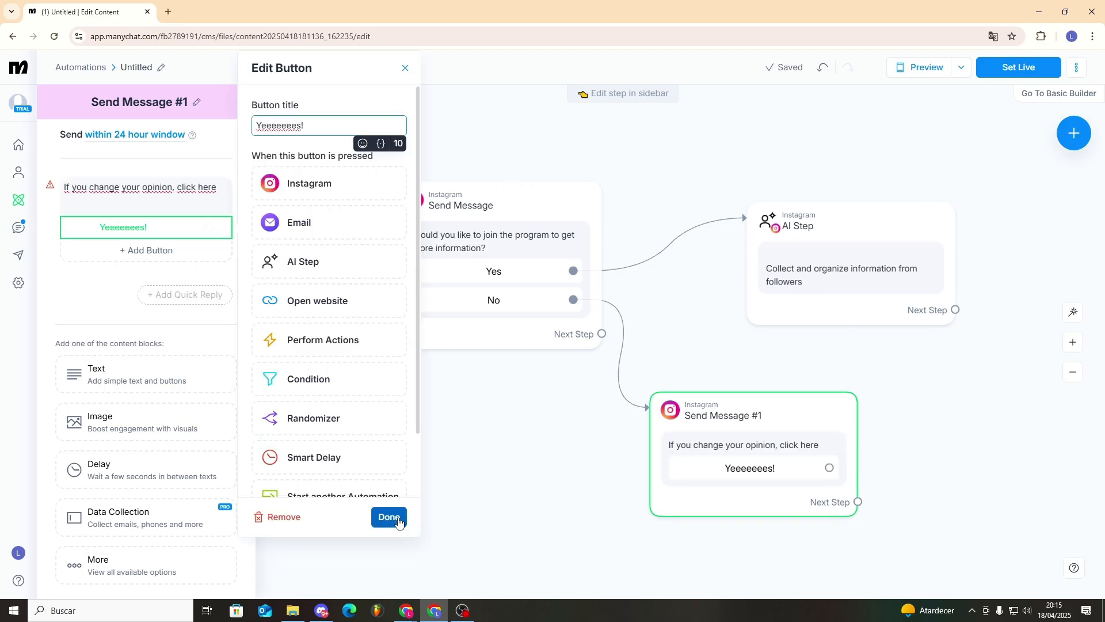
click(388, 518)
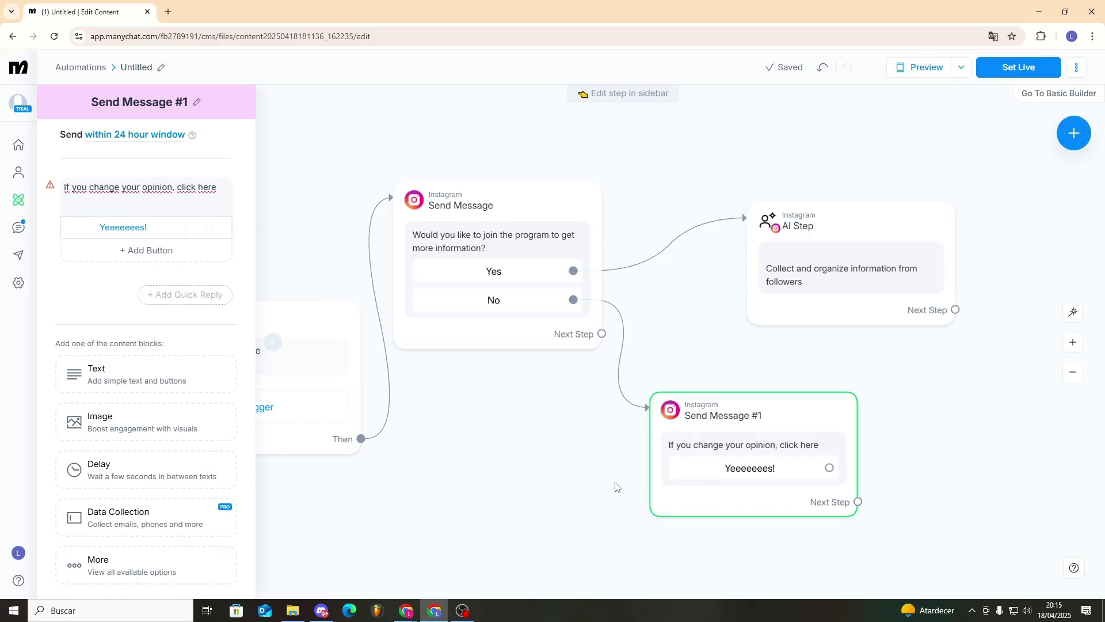
drag(829, 467, 786, 254)
drag(857, 502, 944, 447)
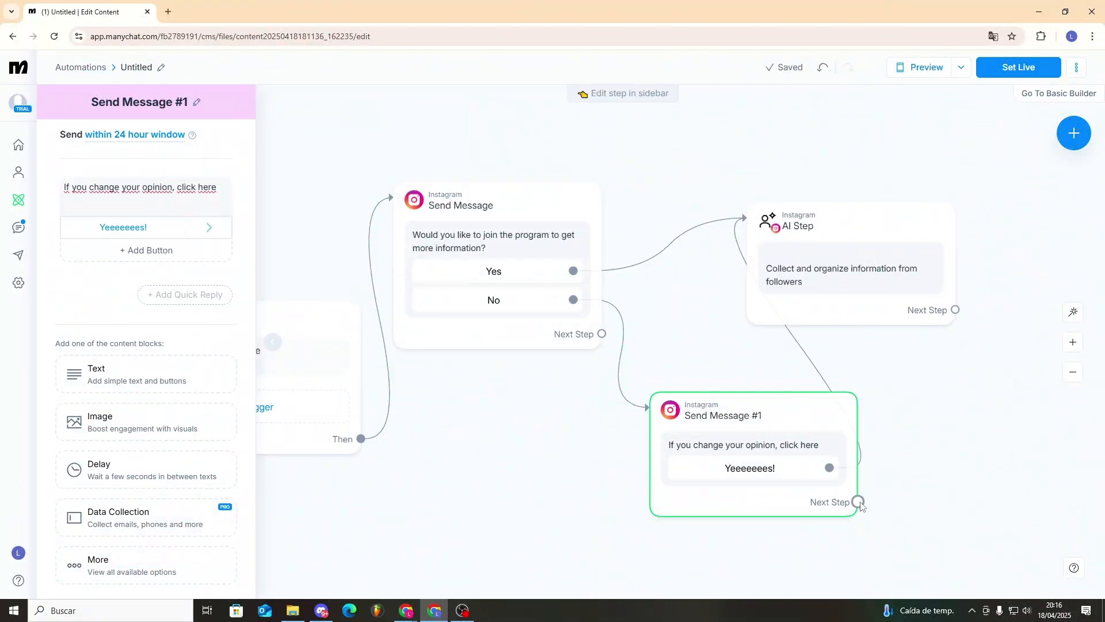
click(858, 501)
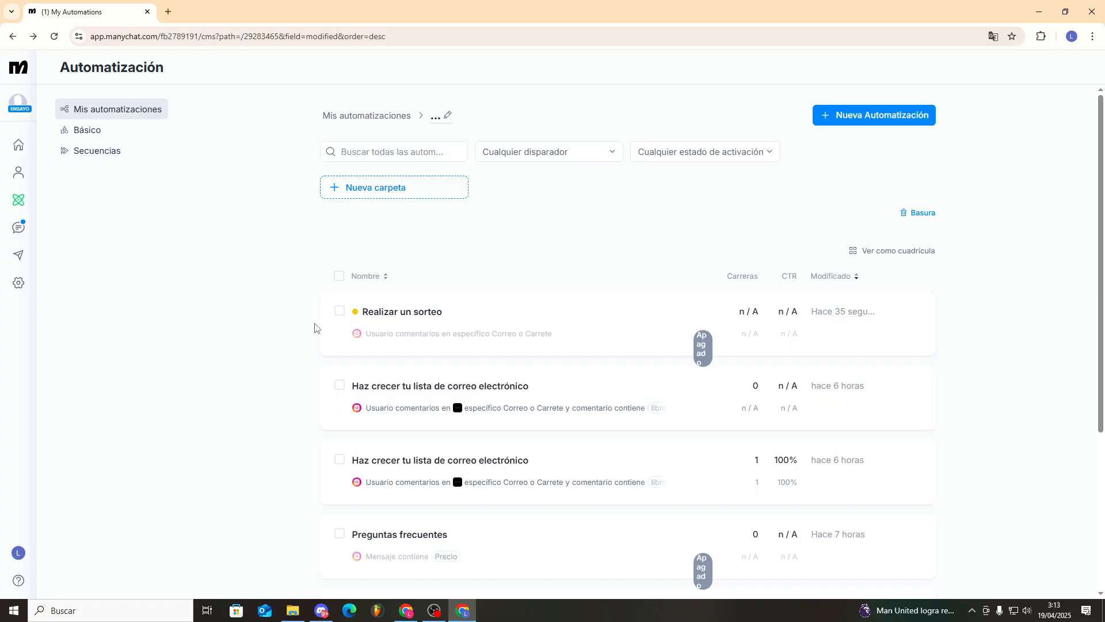
- Turn off page translation and create a new automation from the 'Run a giveaway' template
right_click(790, 182)
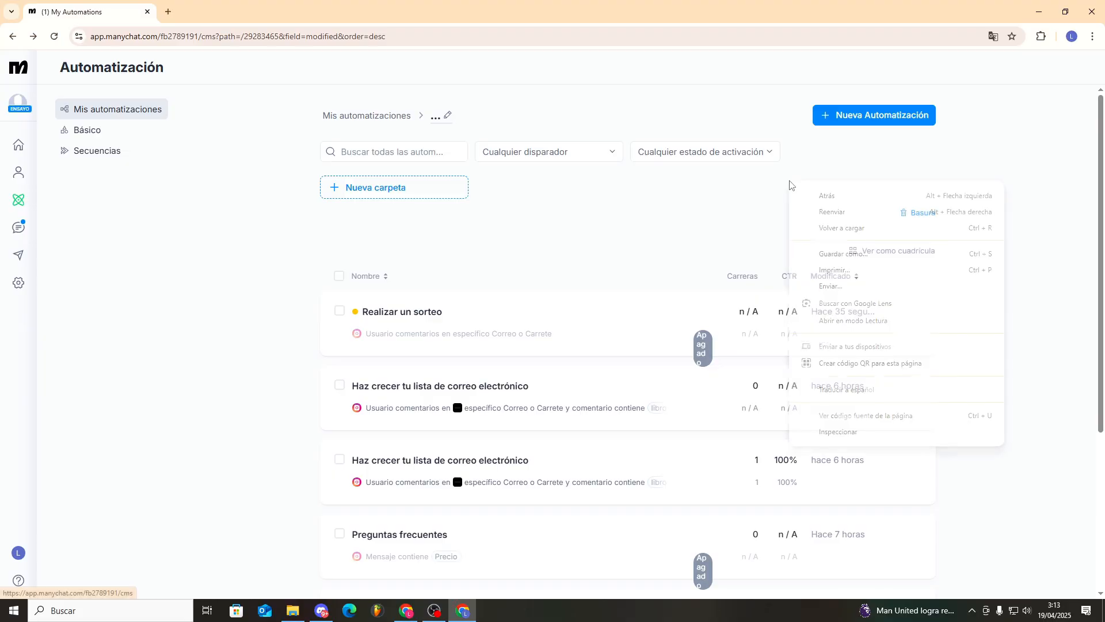
click(856, 118)
click(856, 118)
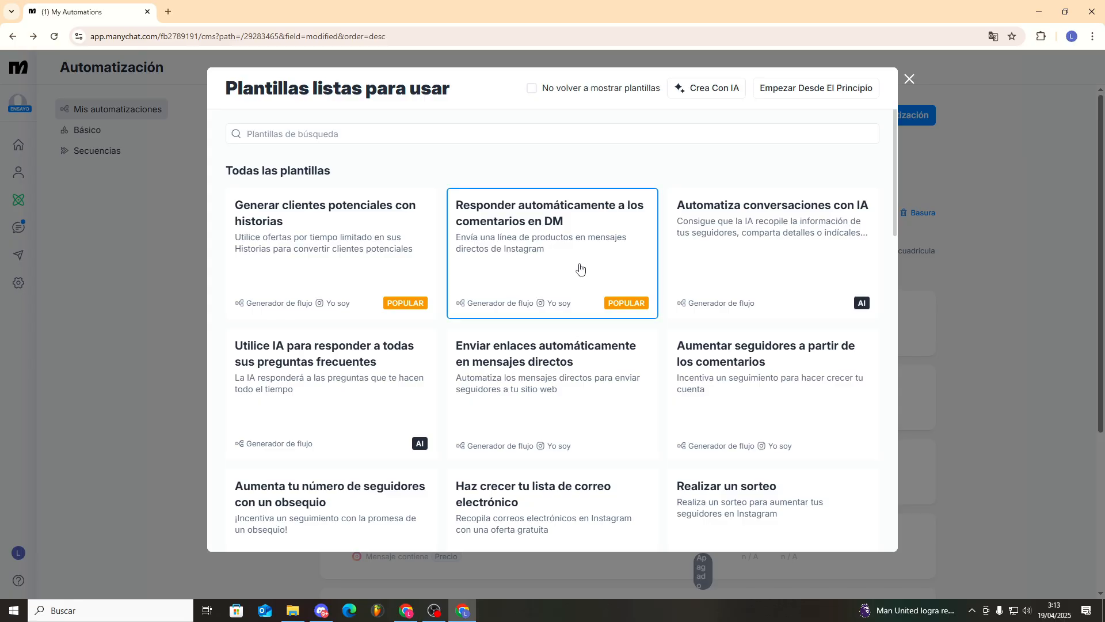
click(991, 38)
click(825, 65)
click(691, 160)
scroll(525, 251, down, 3)
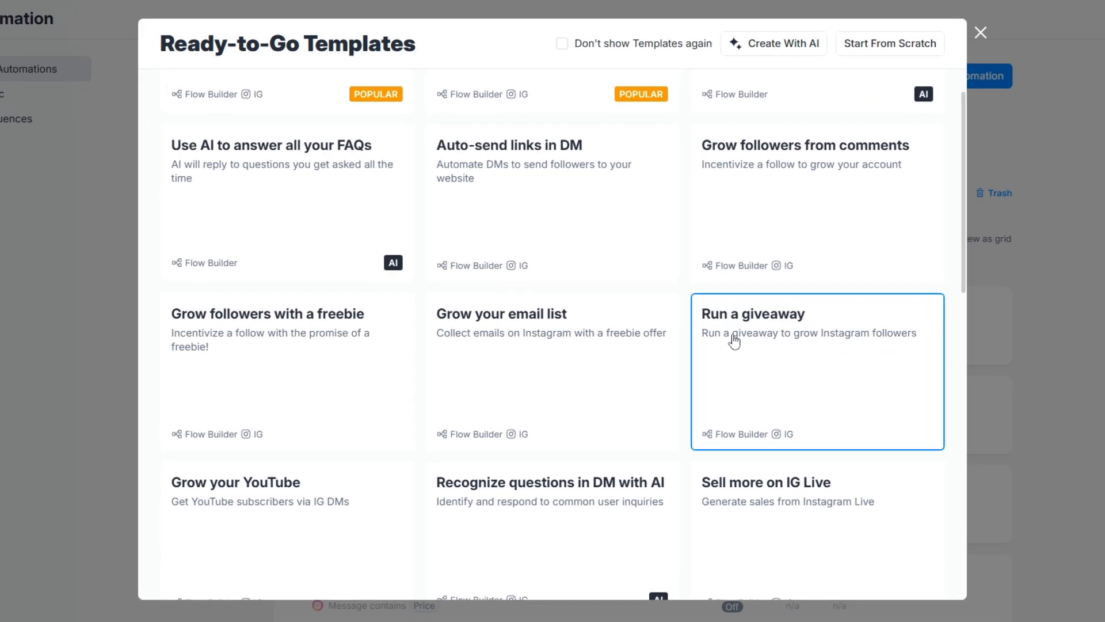
click(761, 345)
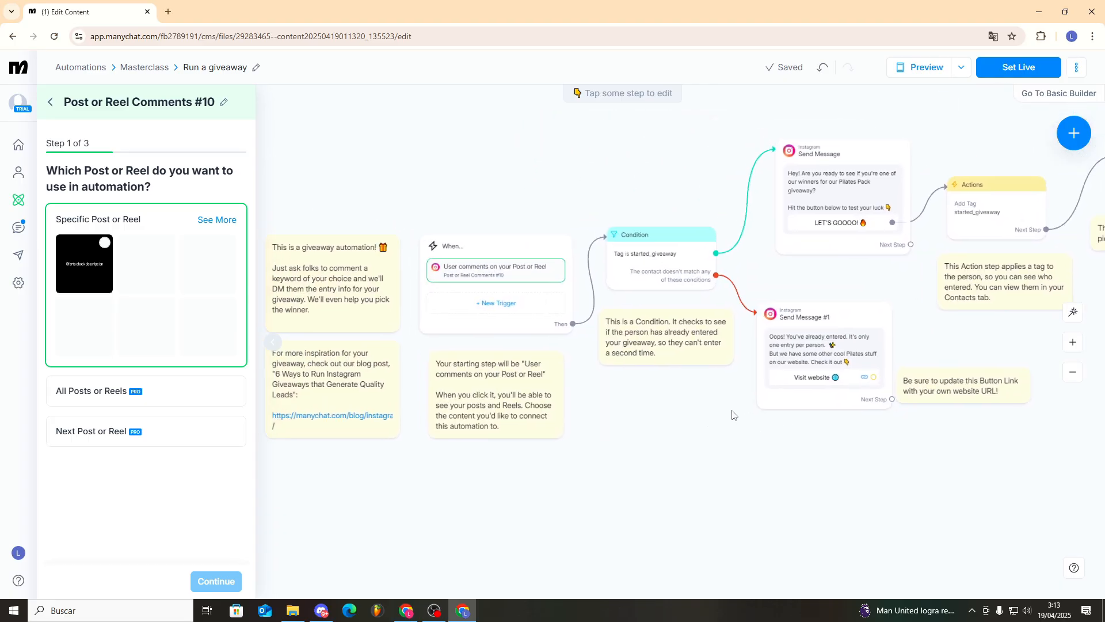
- Trigger the giveaway on comments containing 'Drop' on the ebook offer post
click(579, 260)
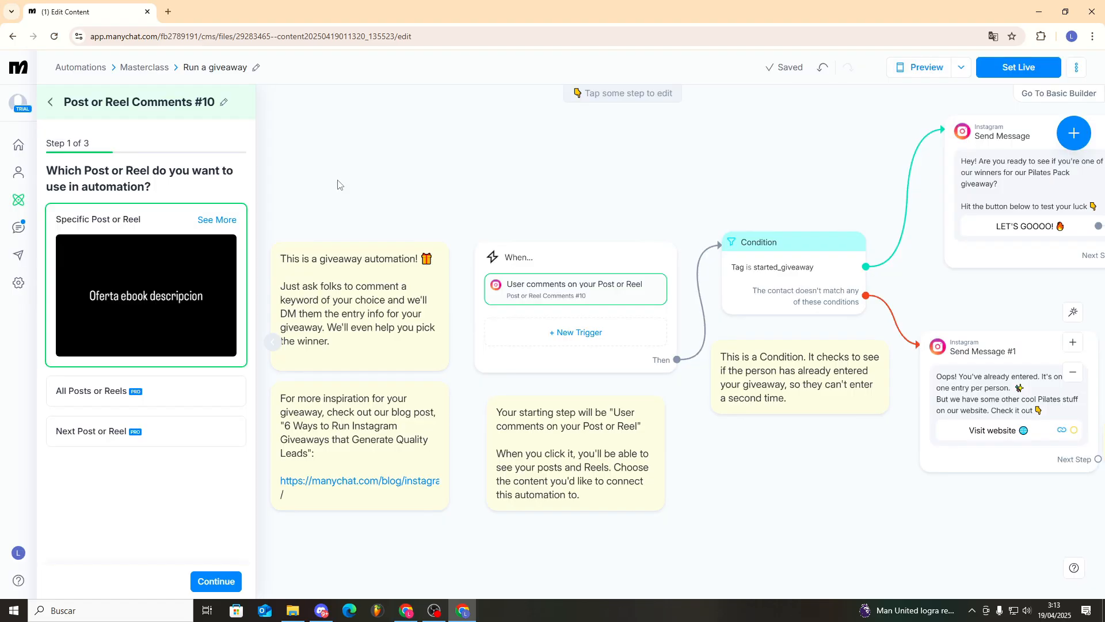
click(216, 581)
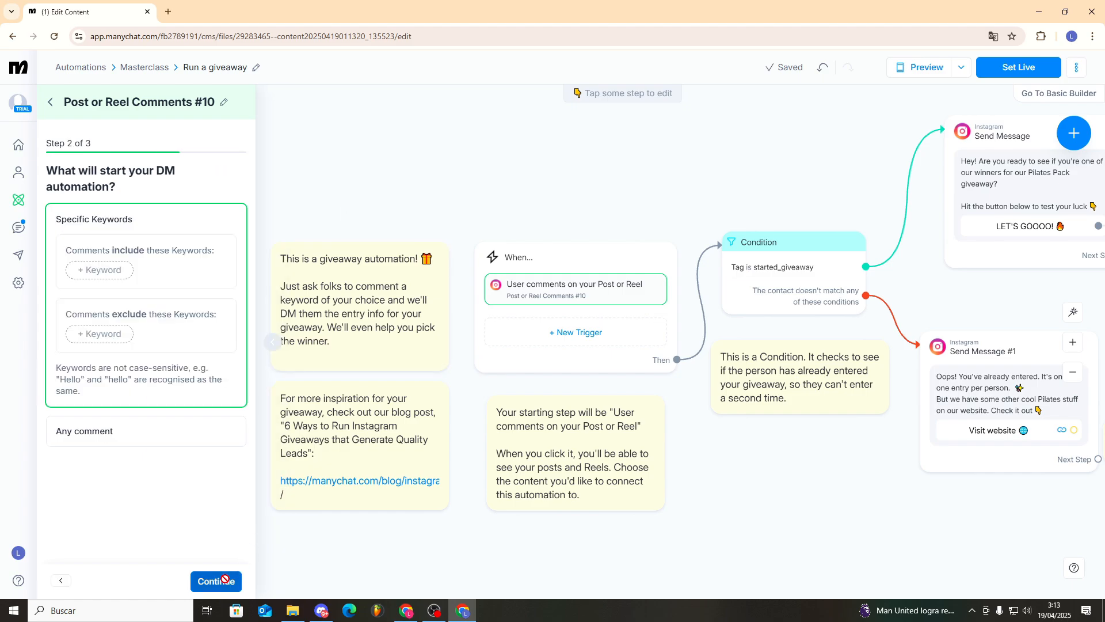
click(118, 268)
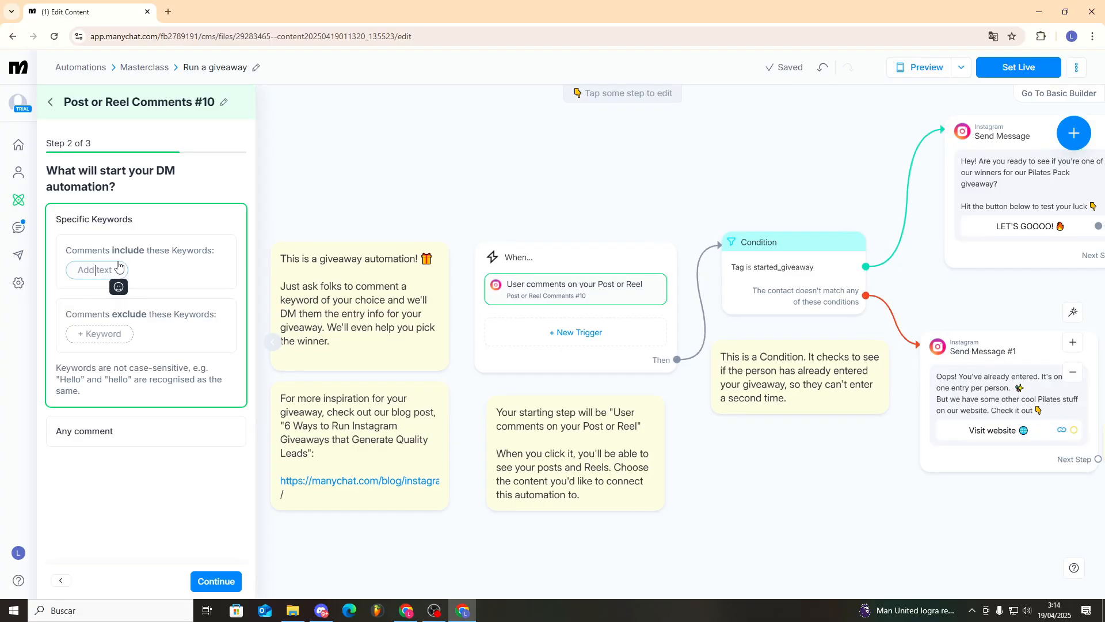
text(Drop)
key(Return)
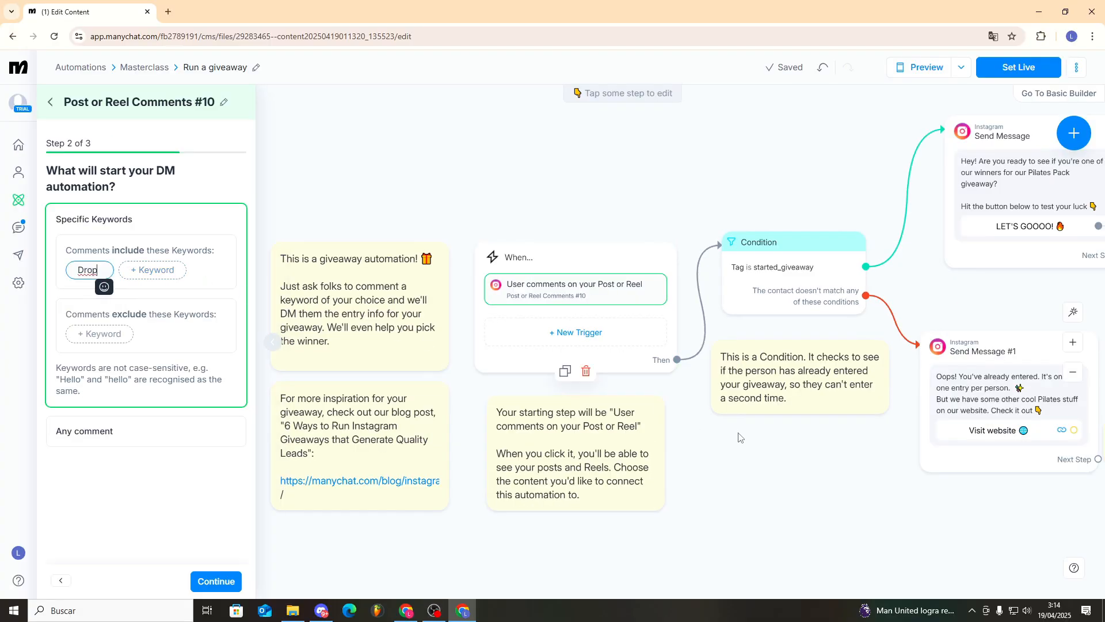
click(814, 457)
click(481, 118)
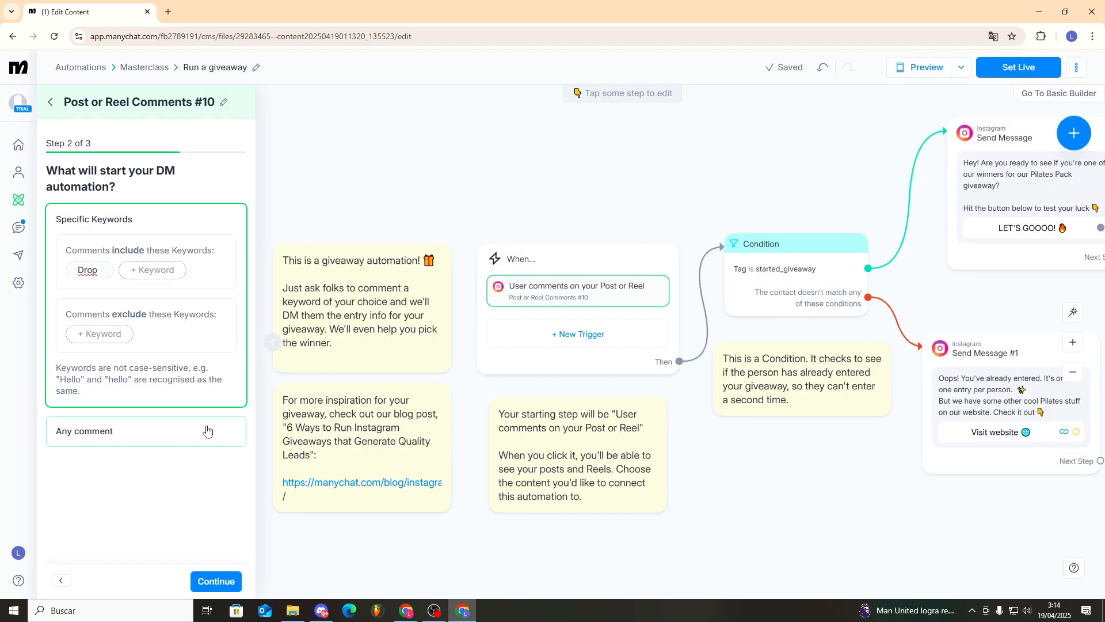
click(216, 581)
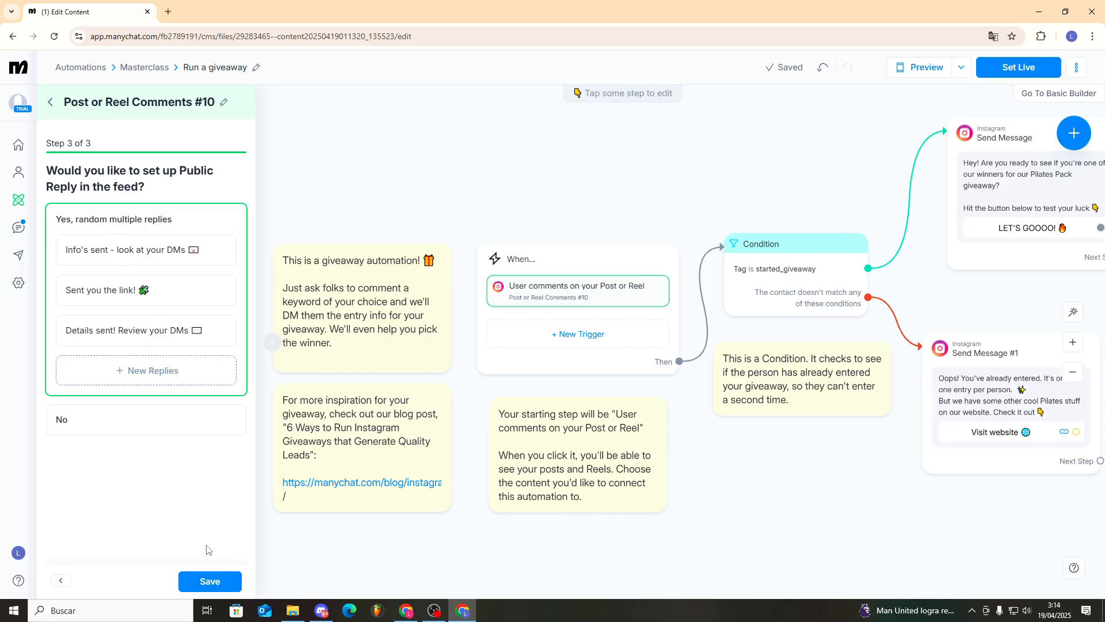
- Inspect the Condition step checking the 'started_giveaway' tag and its two Instagram message branches
click(777, 270)
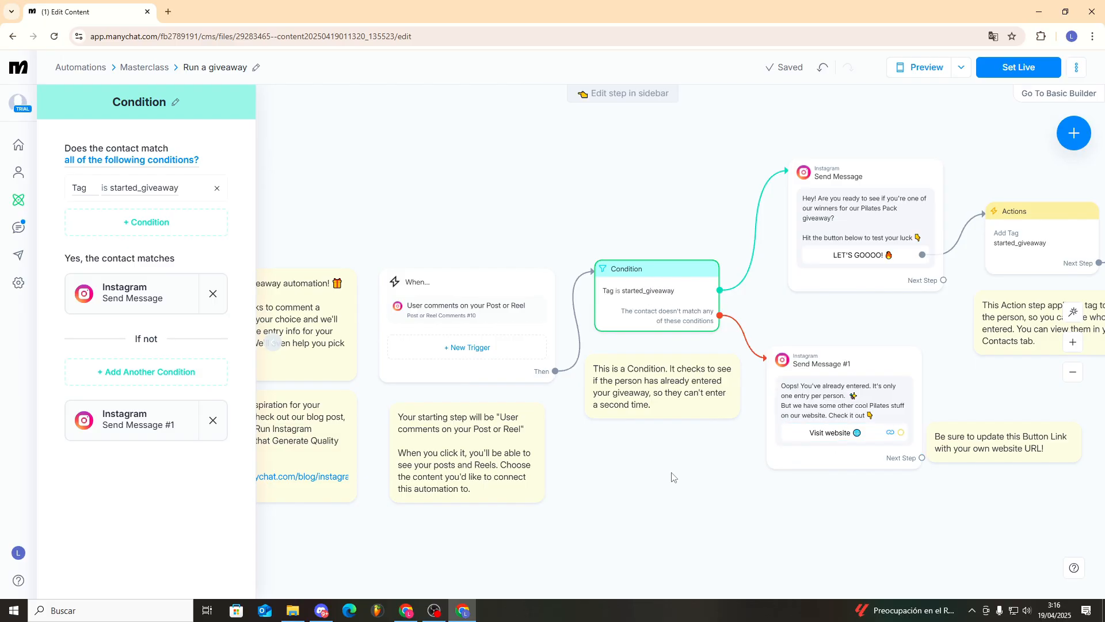
scroll(738, 209, down, 1)
drag(691, 214, 604, 247)
scroll(737, 237, up, 3)
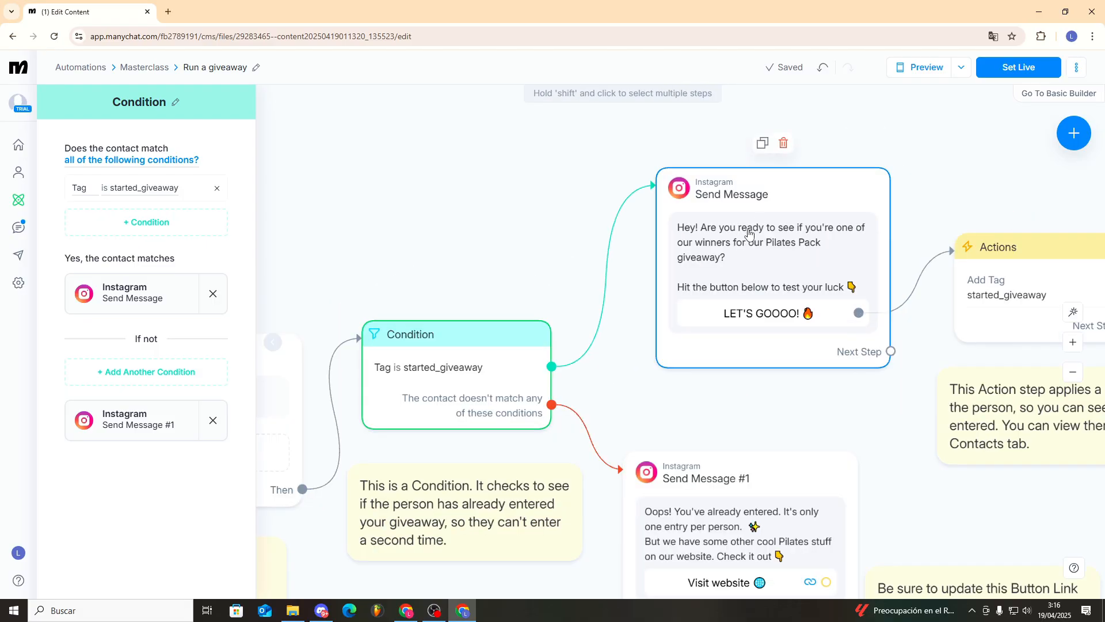
scroll(658, 316, down, 2)
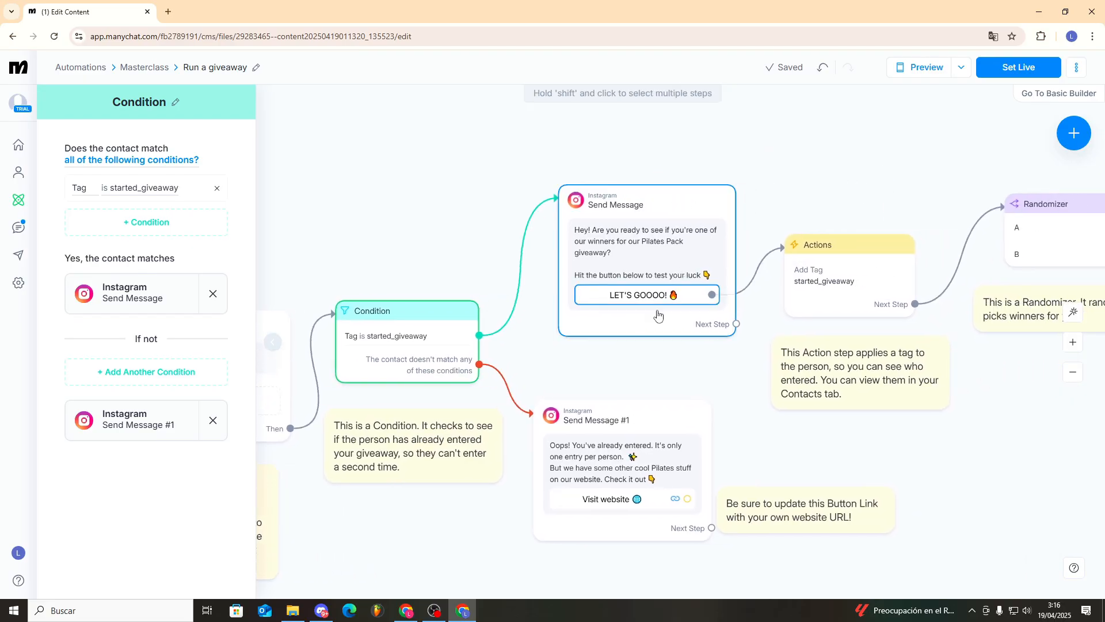
mouse_move(806, 278)
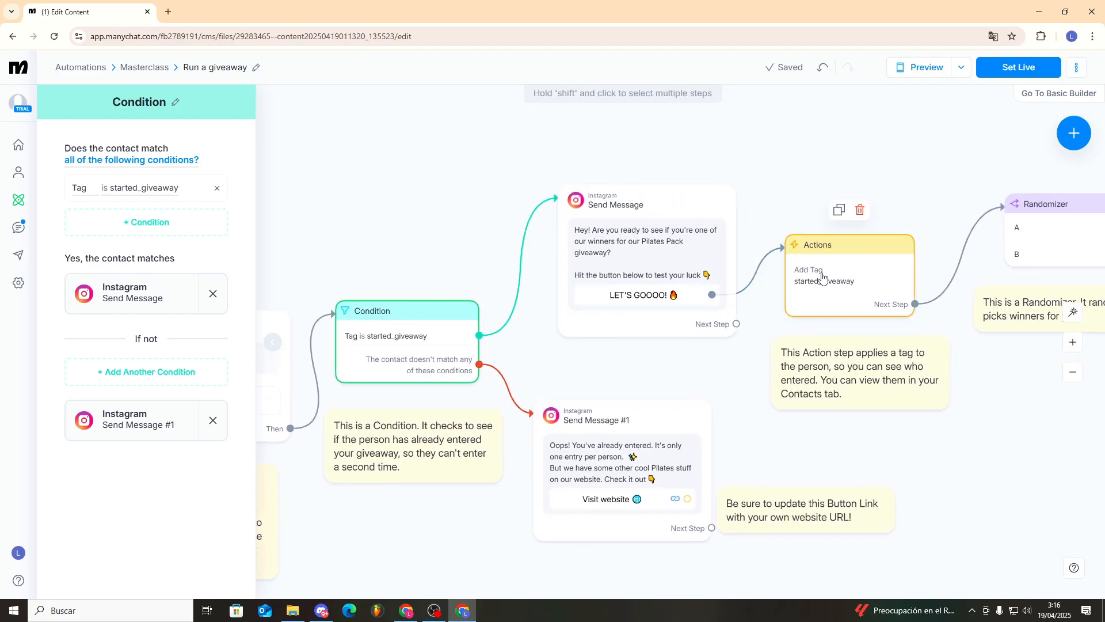
scroll(781, 207, down, 1)
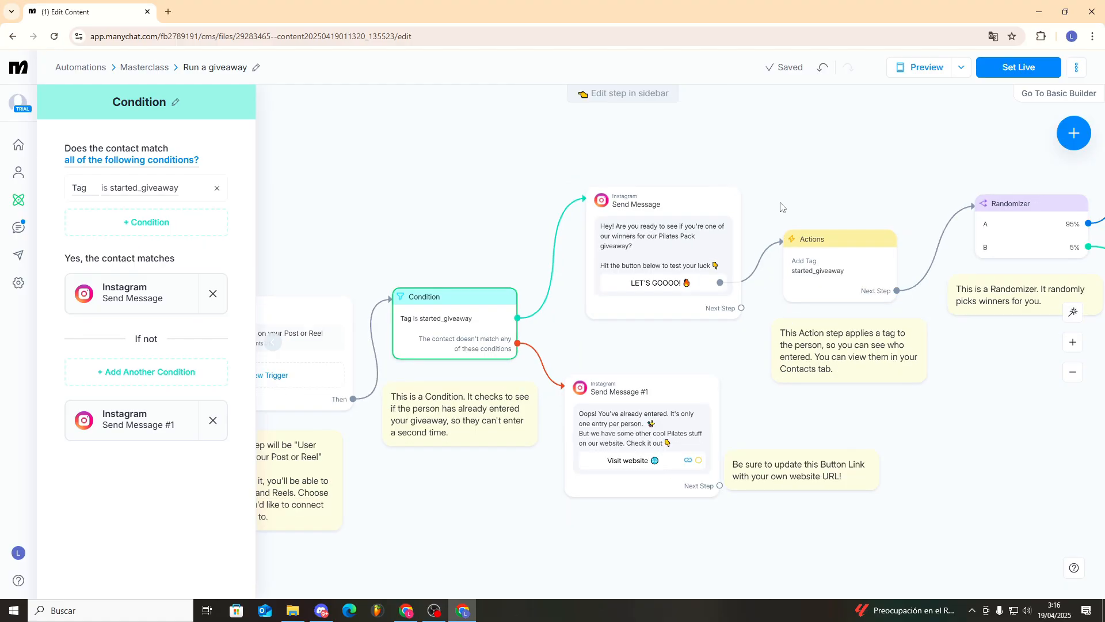